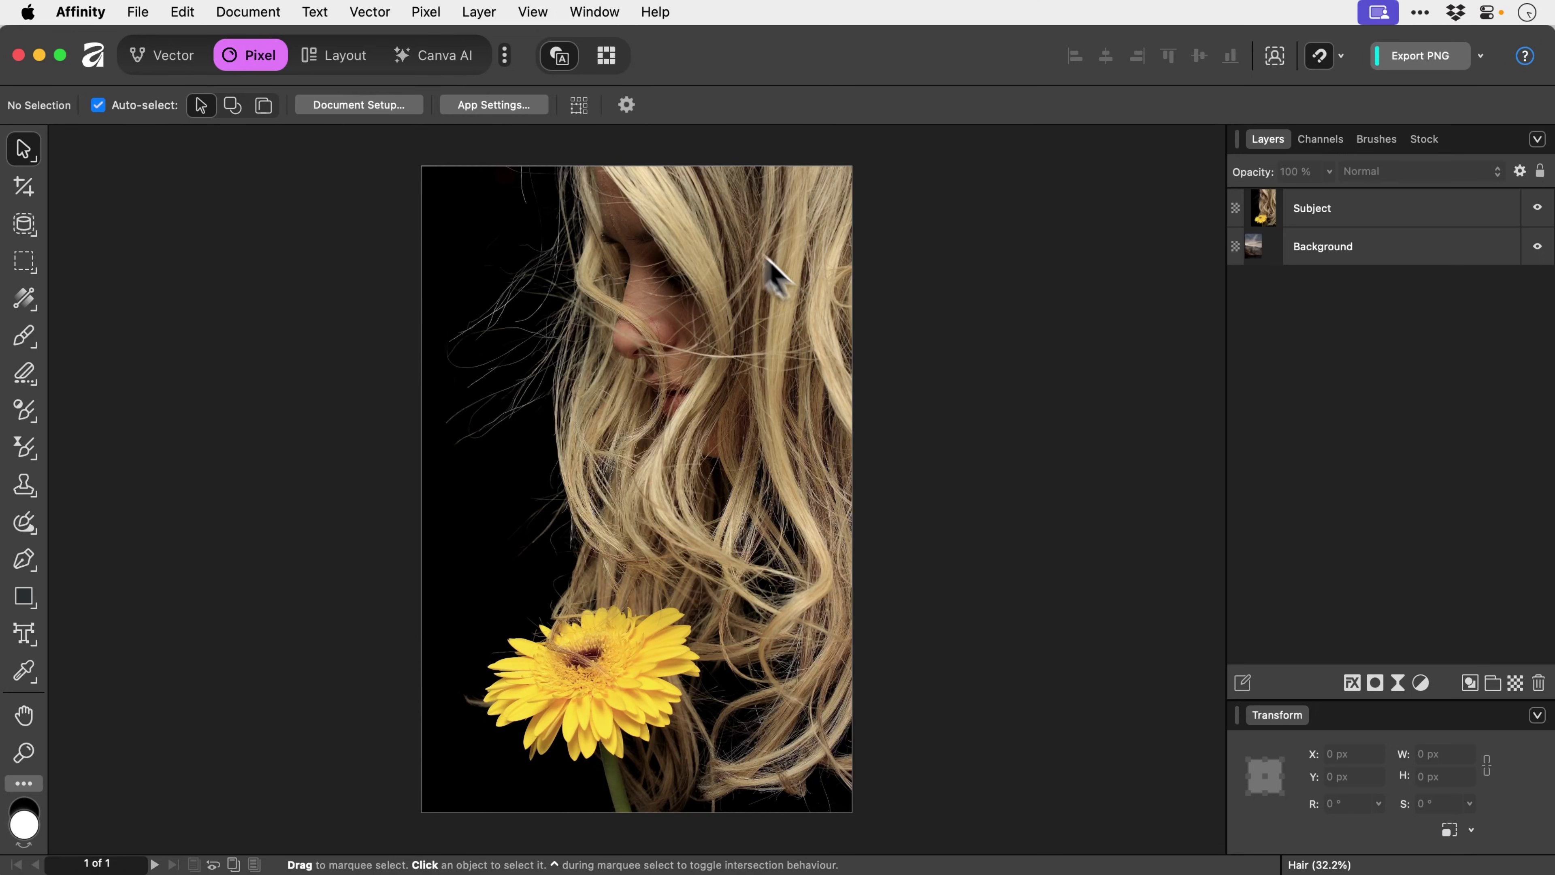
Step: In the Canva AI persona, use Select Subject to select the woman, her hair and the yellow flower
click(475, 63)
click(505, 59)
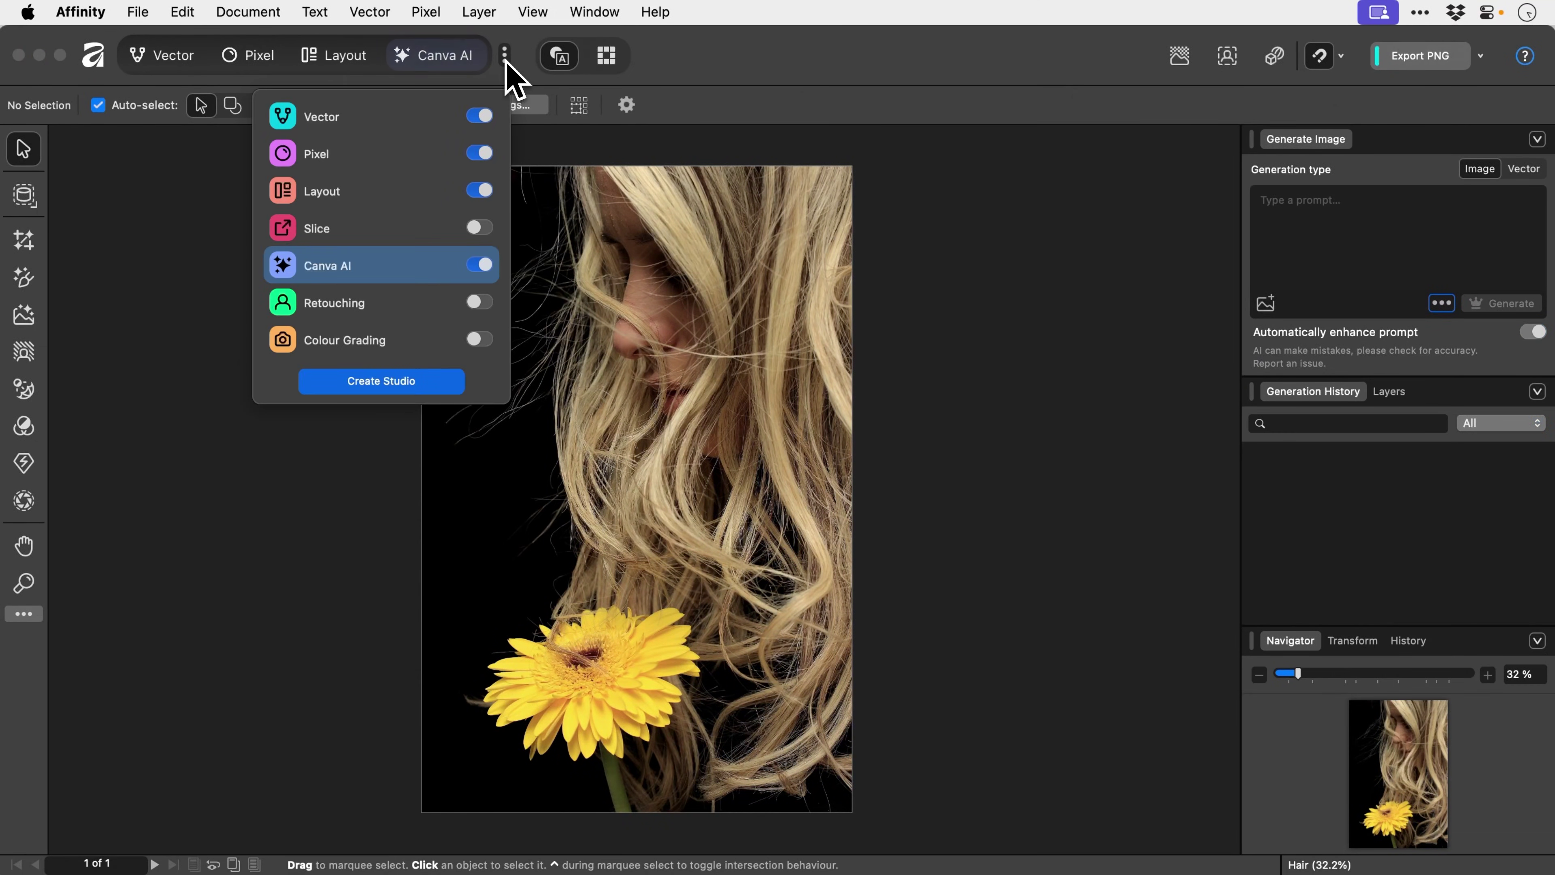
click(505, 61)
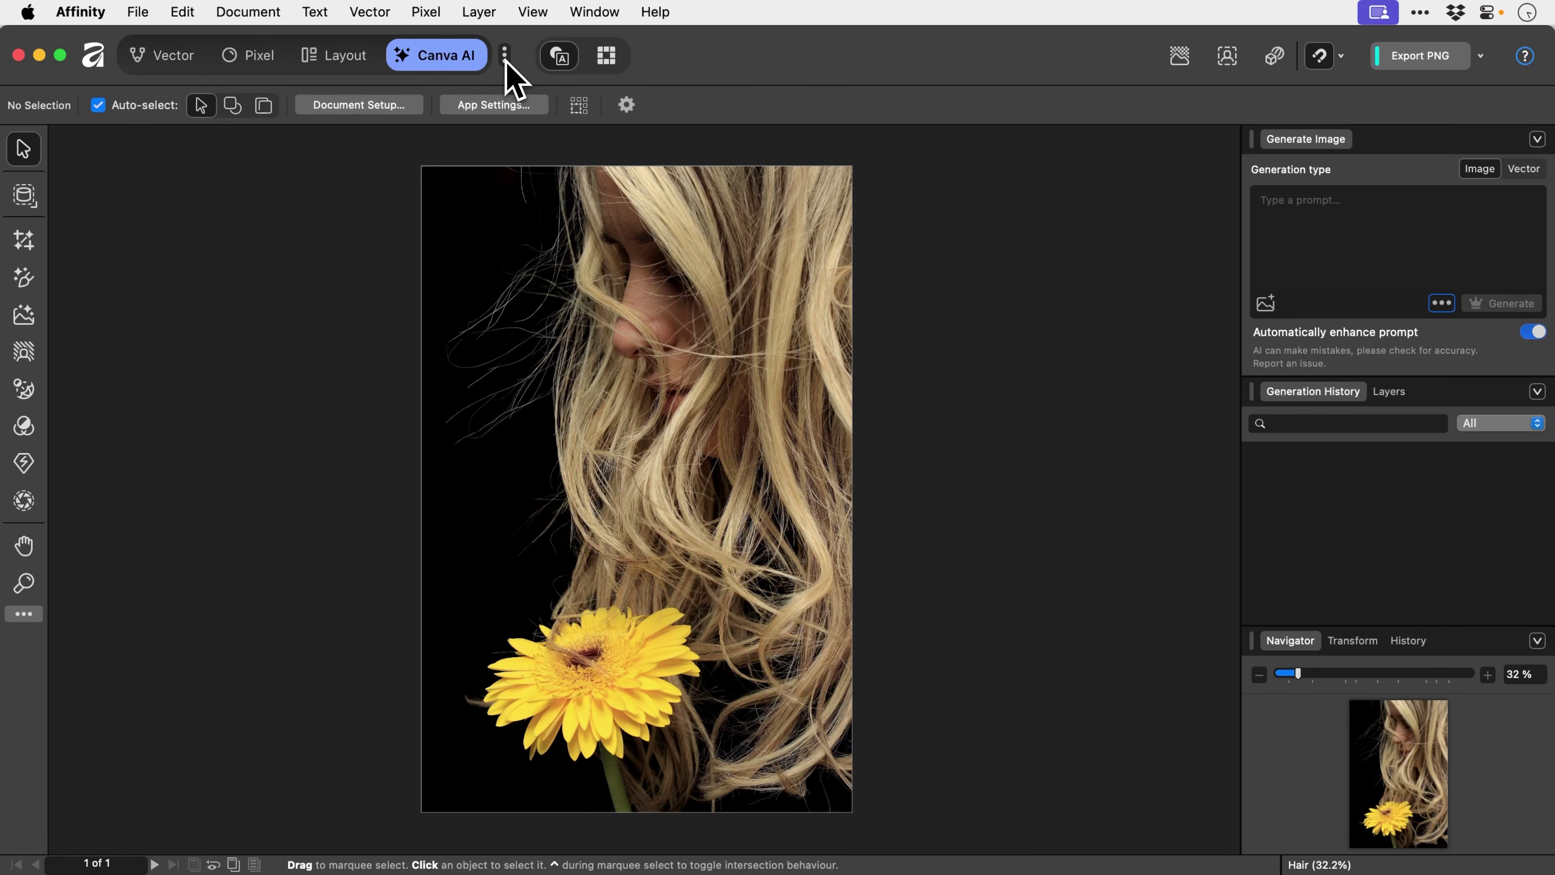
click(1228, 57)
click(736, 312)
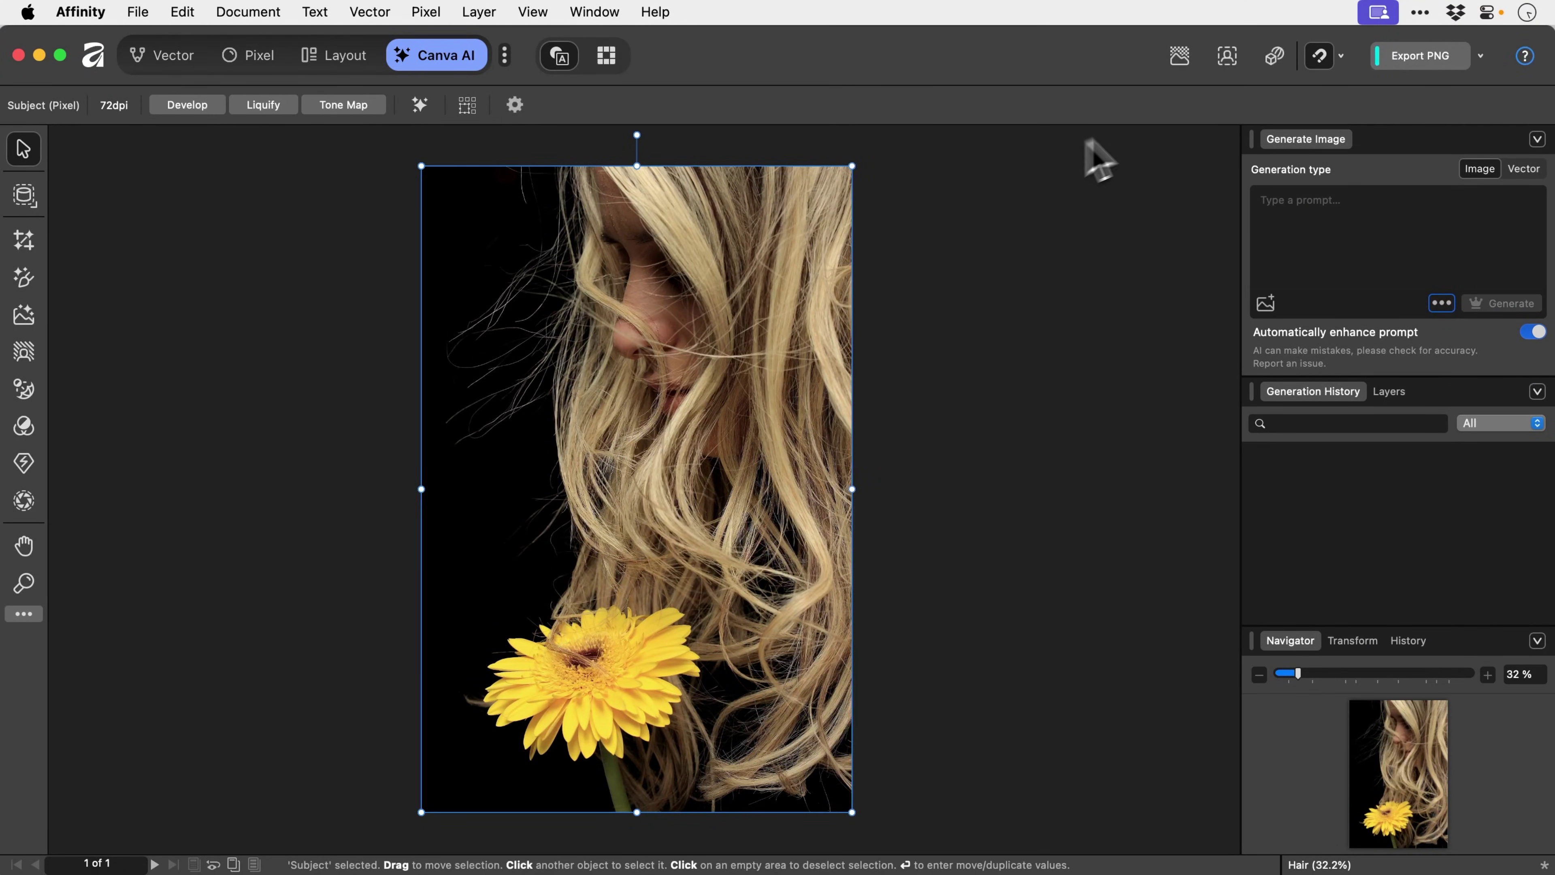
click(1228, 61)
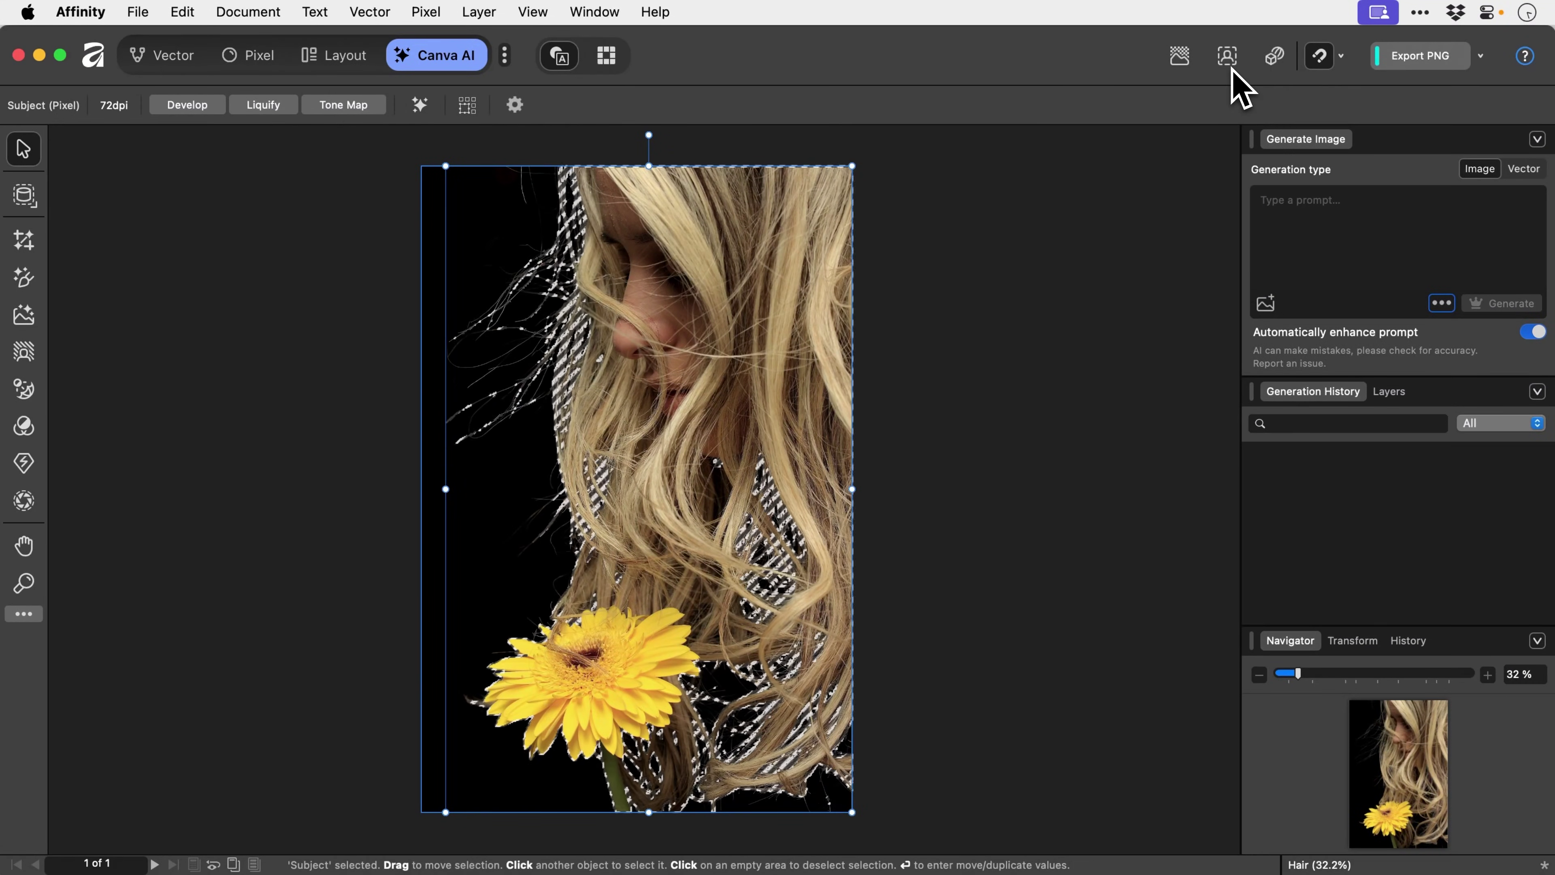
Step: Back in the Pixel persona, add a mask to the Subject layer from the selection
click(257, 56)
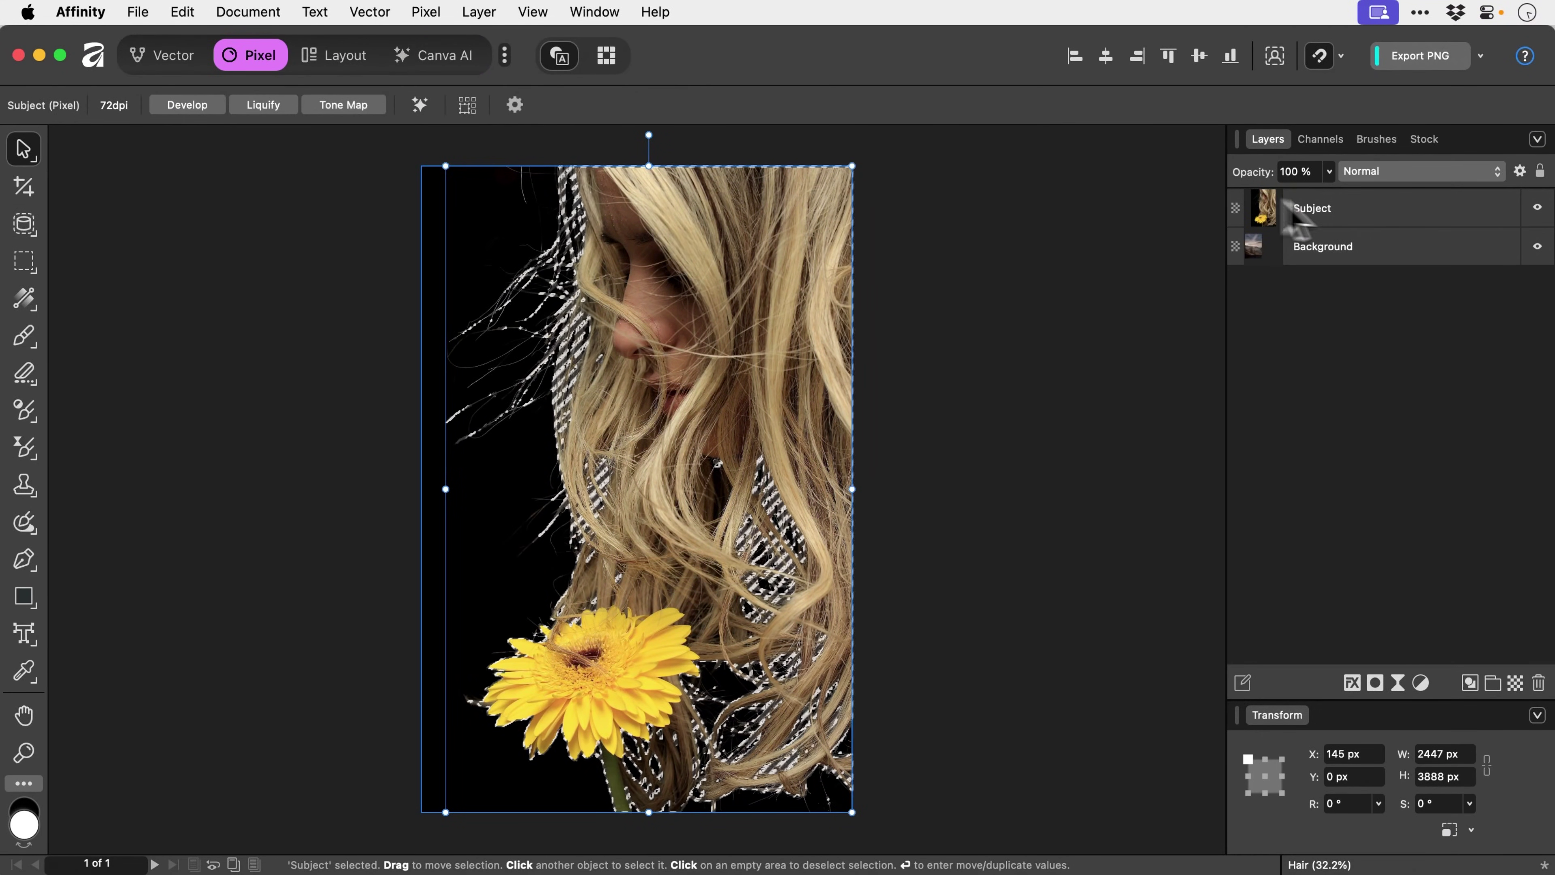
click(1365, 215)
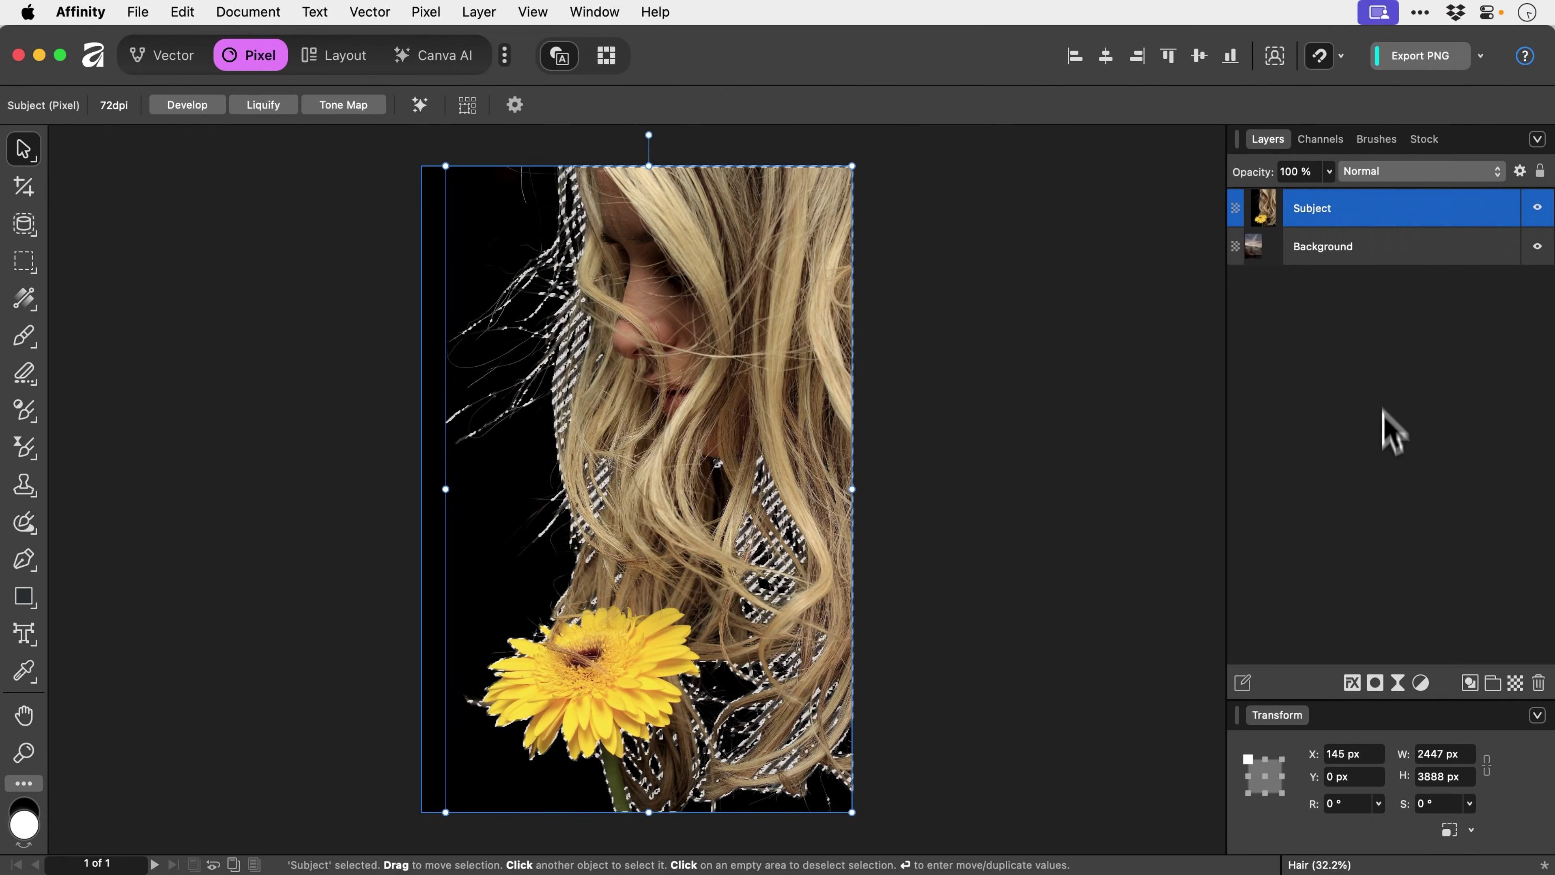
click(1375, 683)
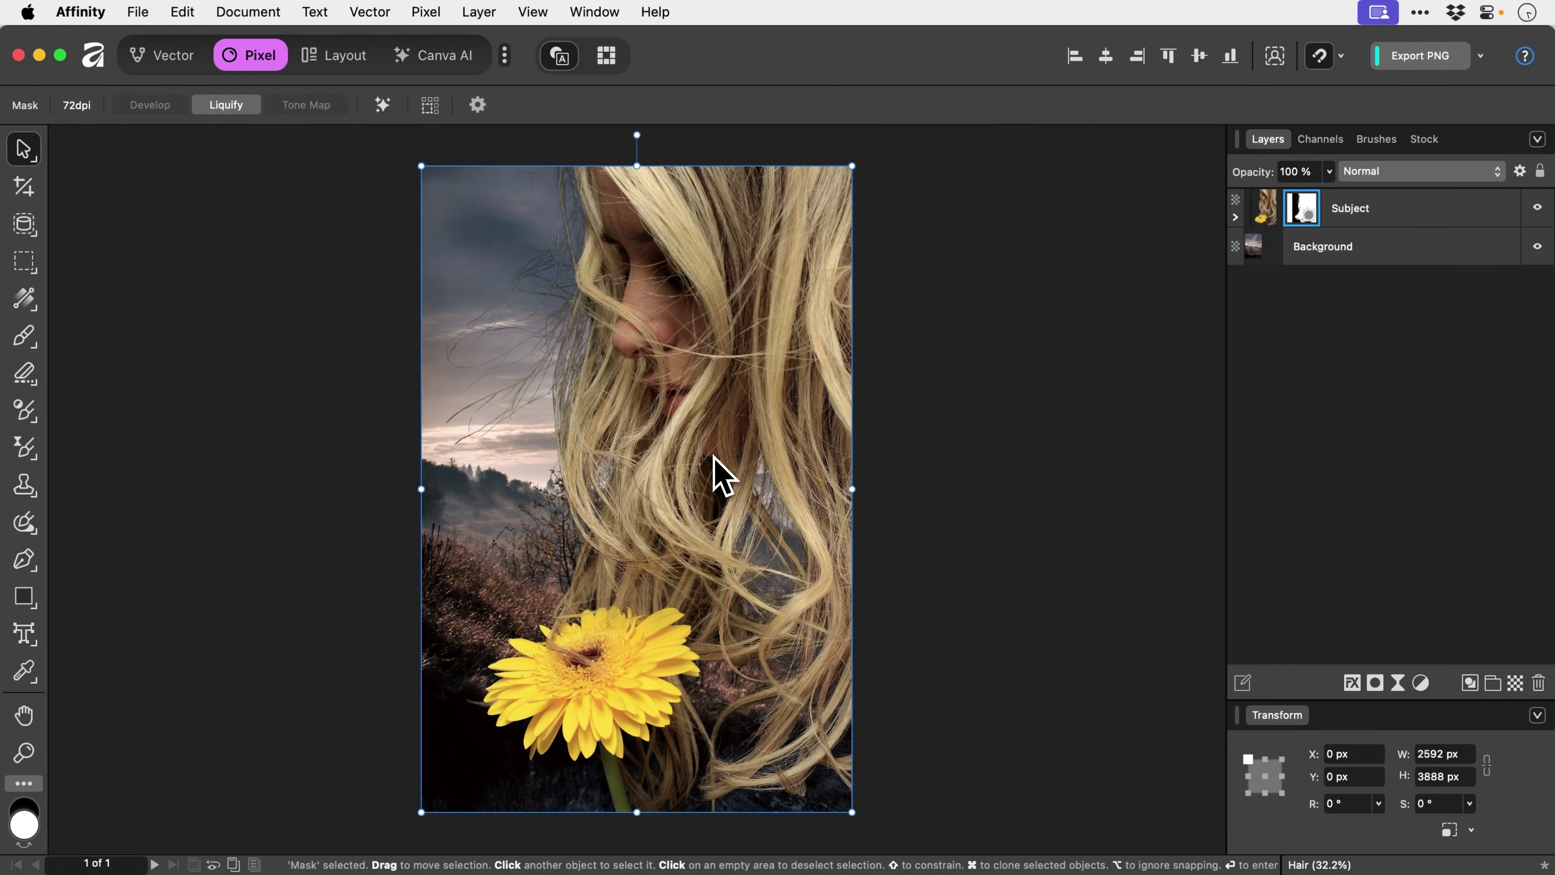
Step: Paint the mask to restore hair near the flower, then zoom in to inspect the hair edges
key(b)
mouse_move(712, 453)
mouse_down()
mouse_move(682, 806)
mouse_move(707, 664)
mouse_move(721, 814)
mouse_move(752, 439)
mouse_move(756, 804)
mouse_move(832, 803)
mouse_move(809, 705)
mouse_move(845, 721)
mouse_move(841, 498)
mouse_move(756, 476)
mouse_move(732, 497)
mouse_move(756, 582)
mouse_move(753, 654)
mouse_up()
key(v)
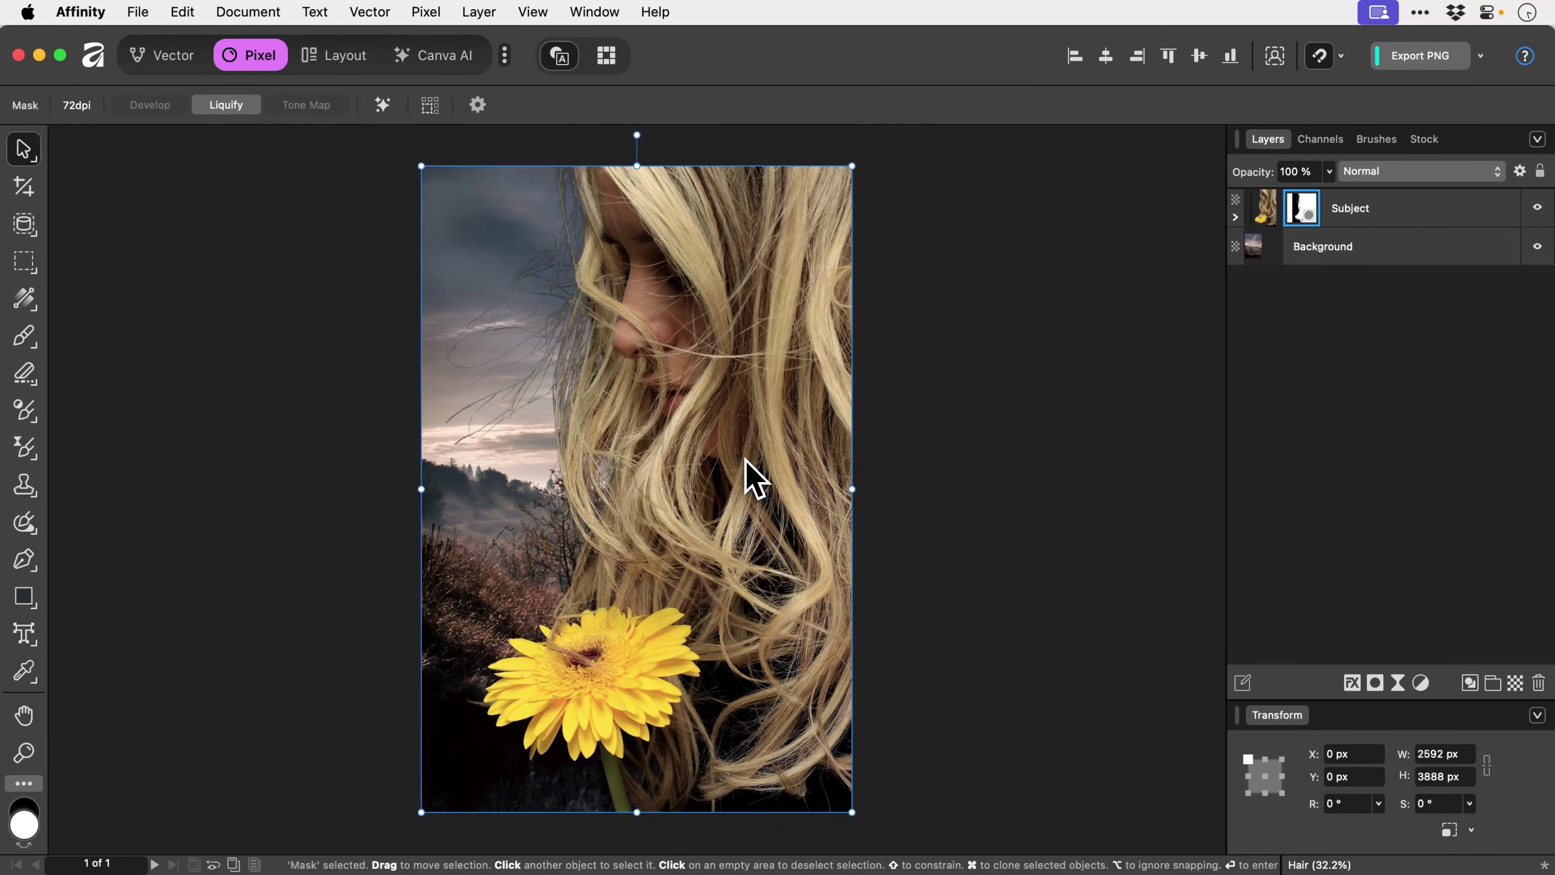
key(z)
drag(548, 305, 799, 386)
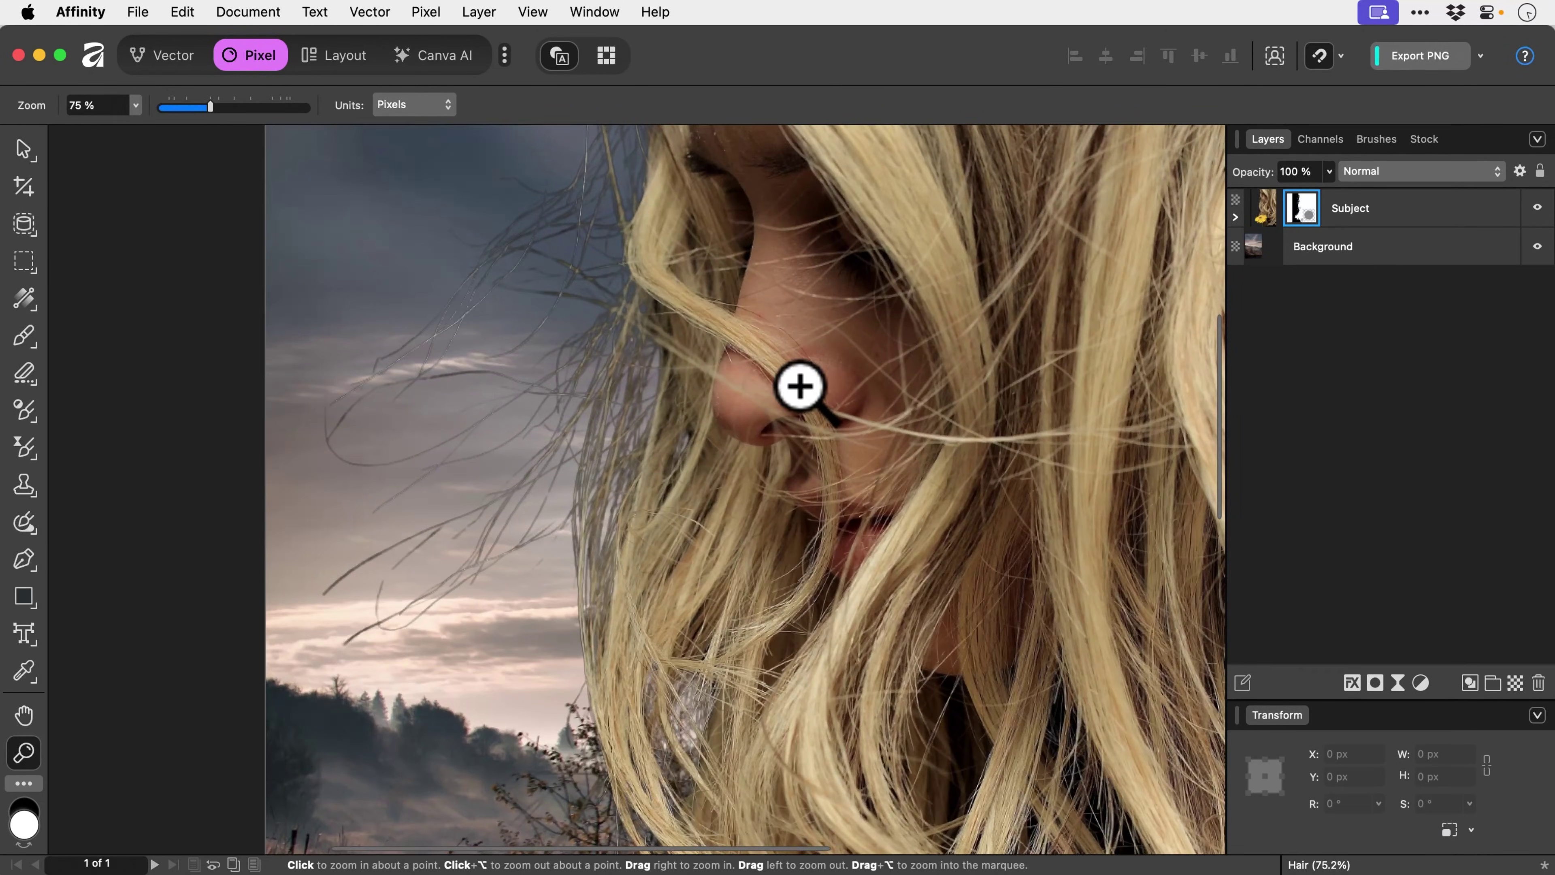
key(v)
key(super+0)
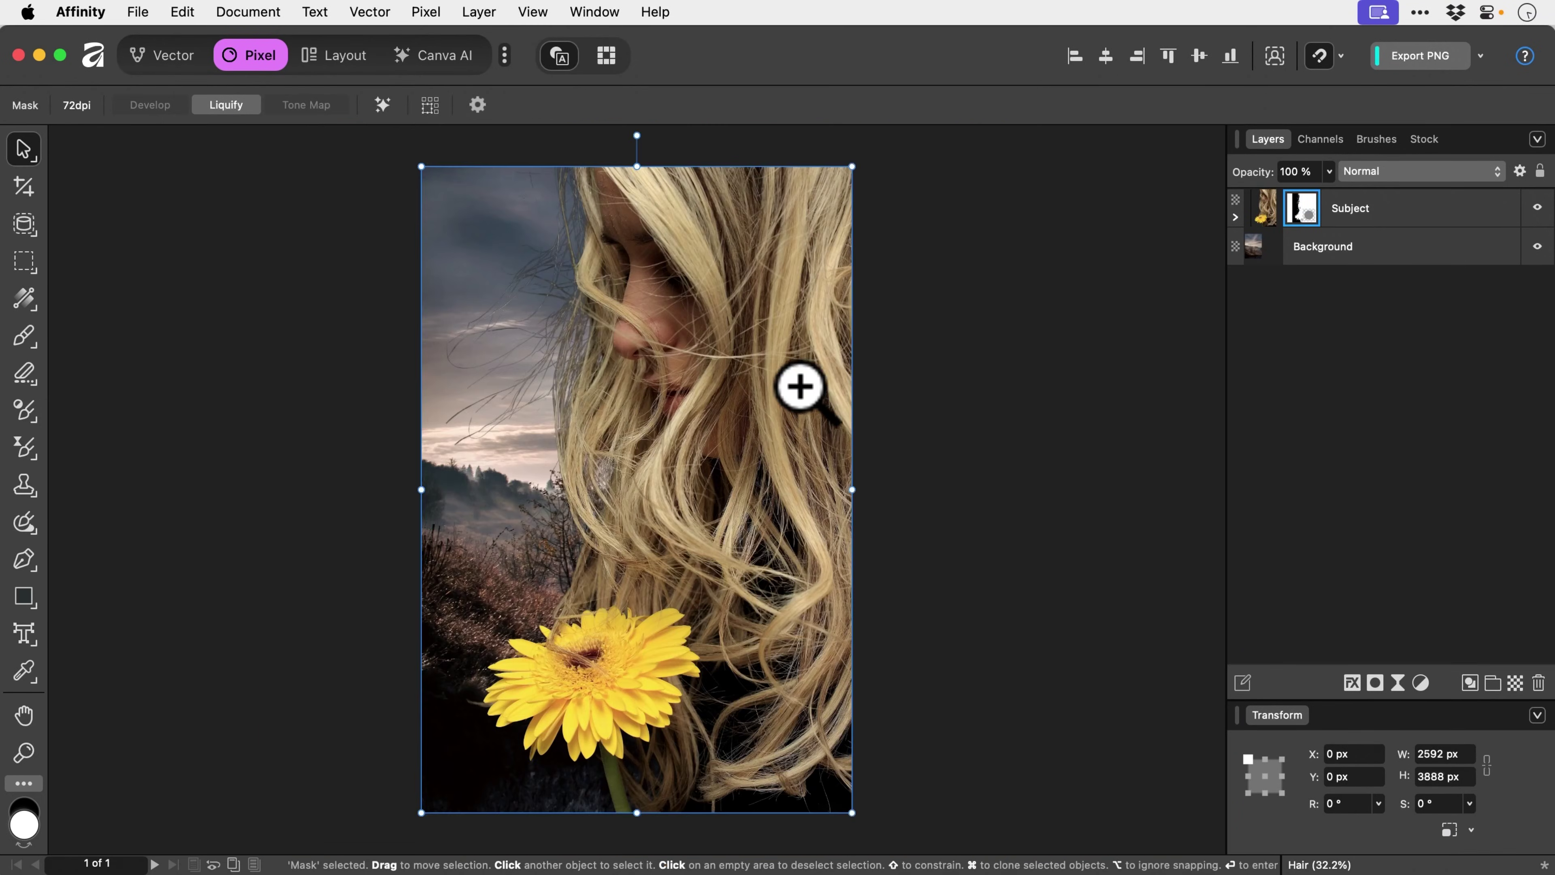
Step: Open Refine Mask for the Subject mask and preview it on Black matte, then White matte
right_click(1296, 208)
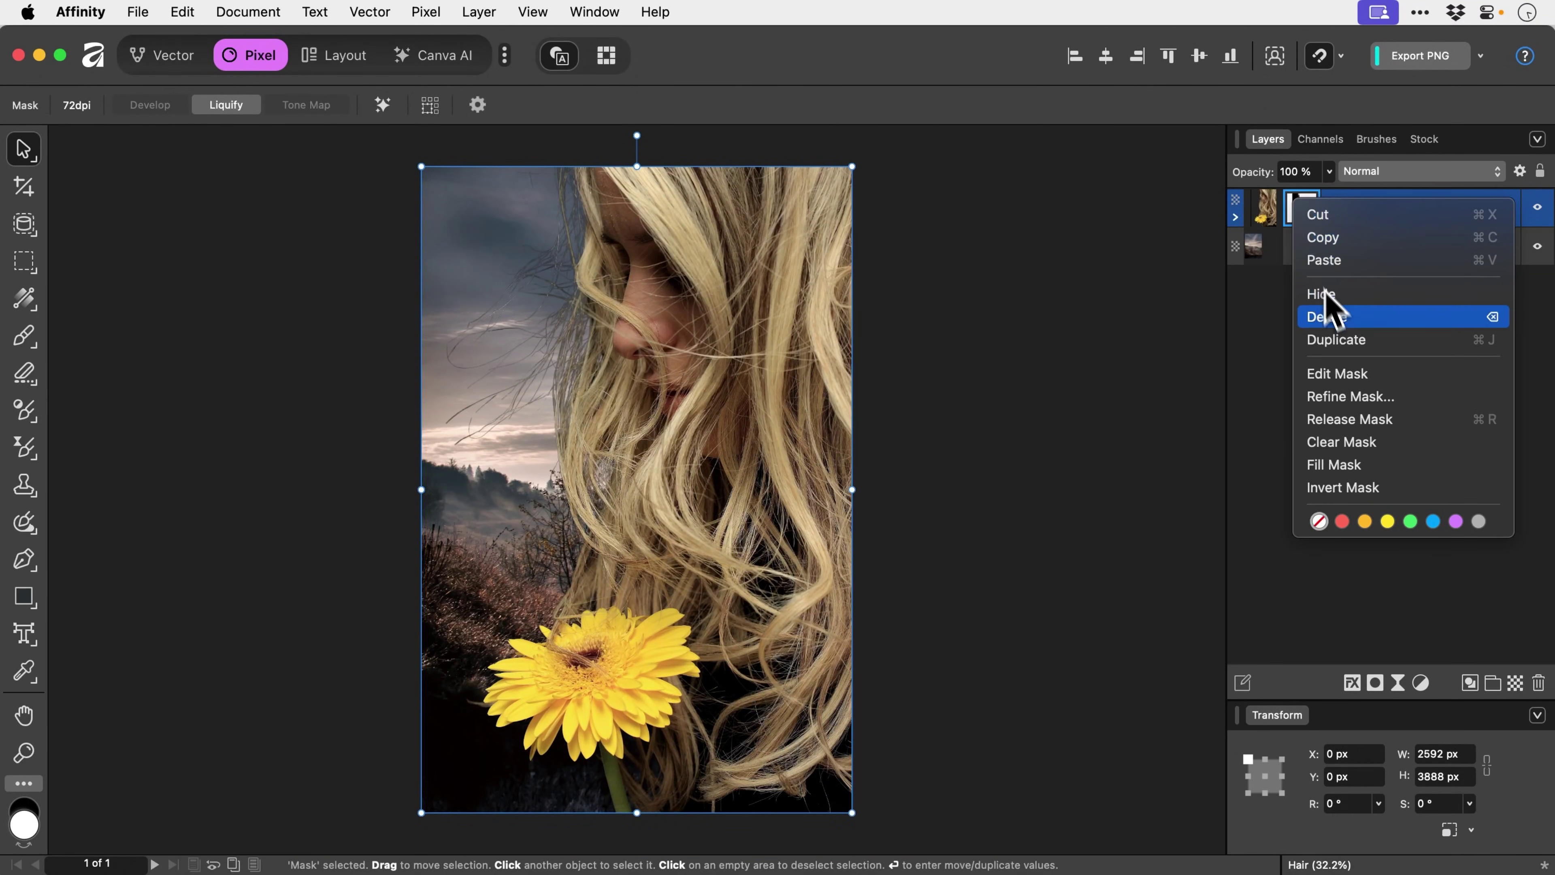
click(1367, 398)
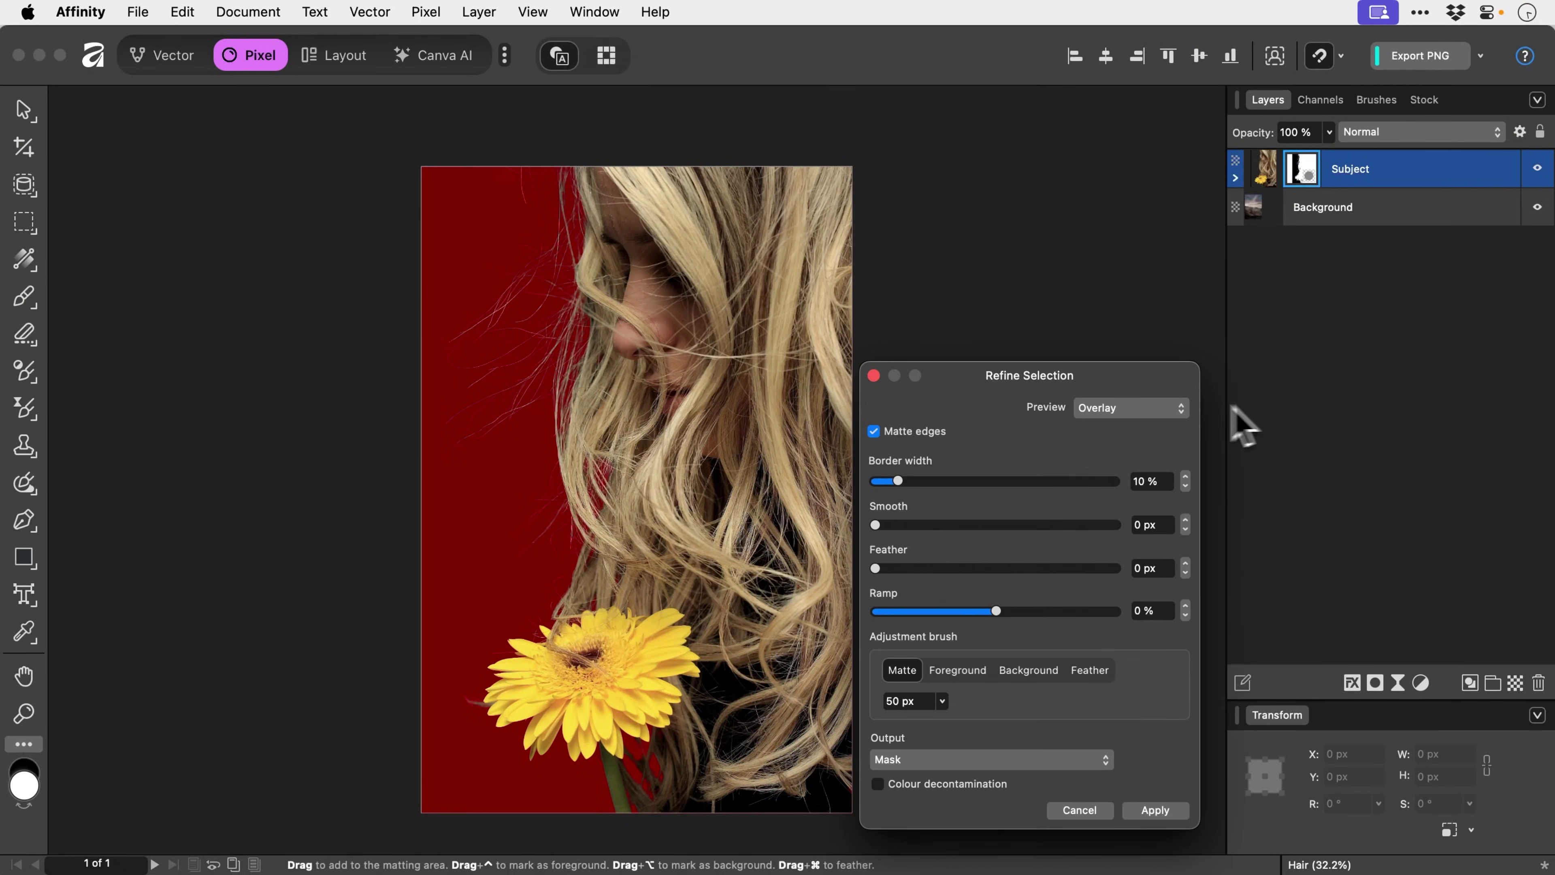
click(1126, 409)
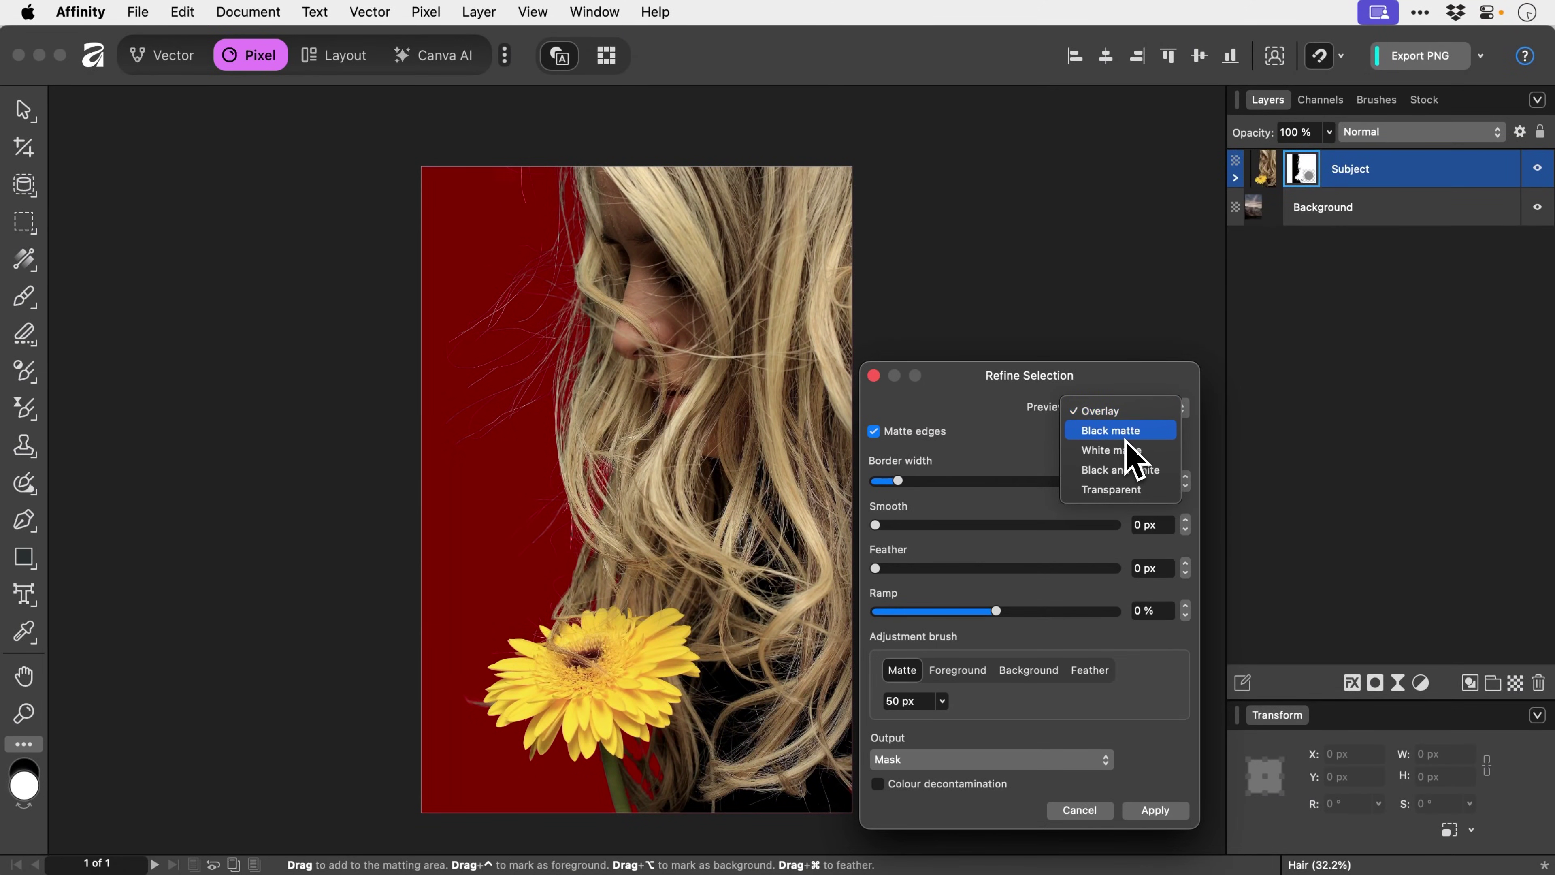
click(1126, 436)
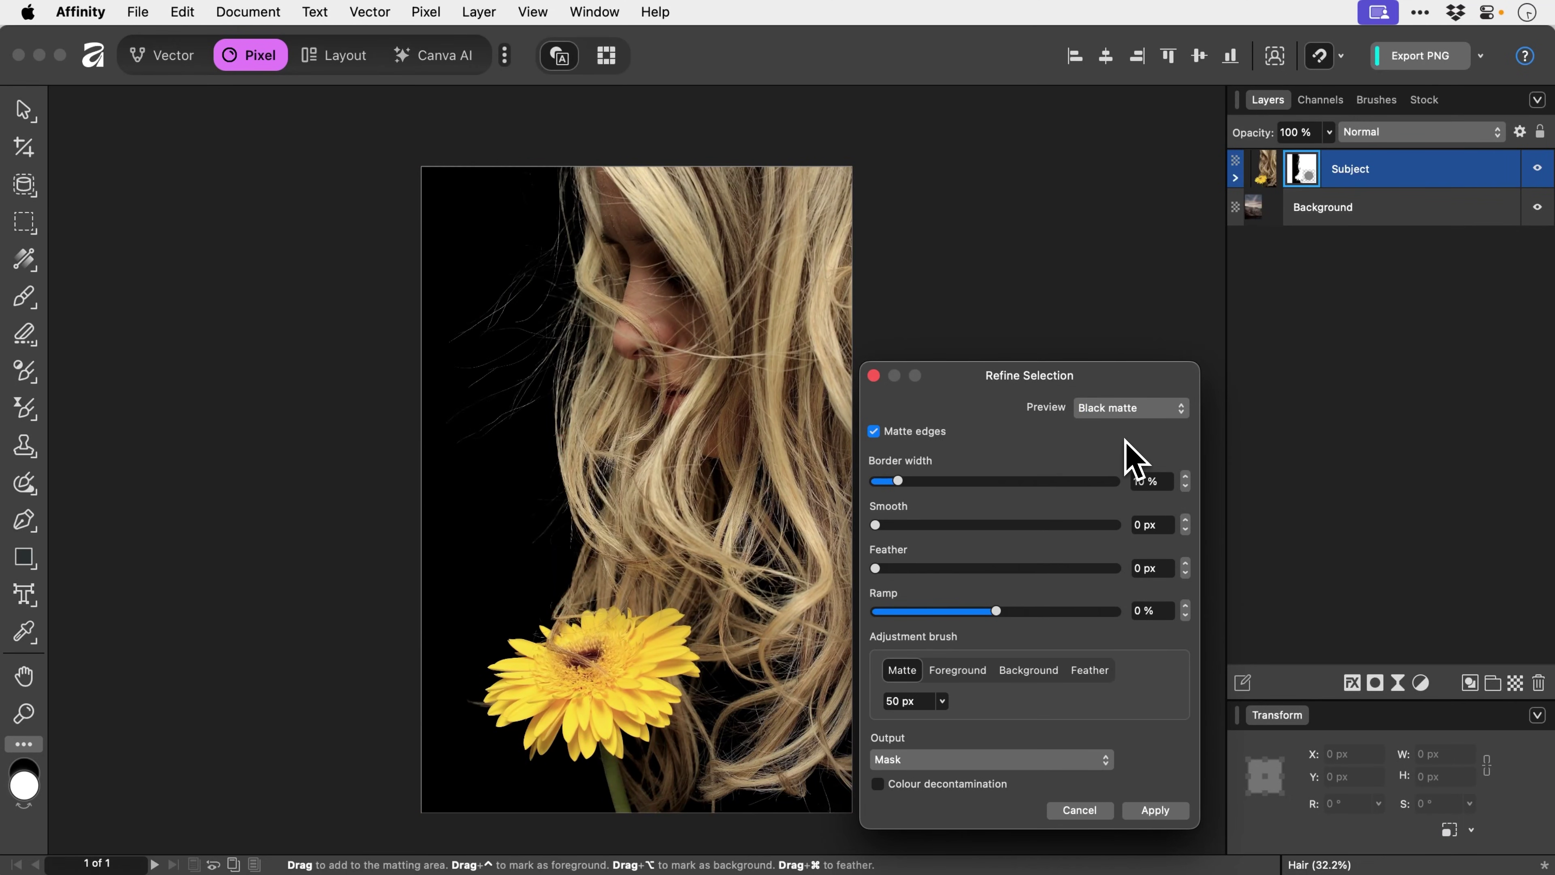
click(1126, 409)
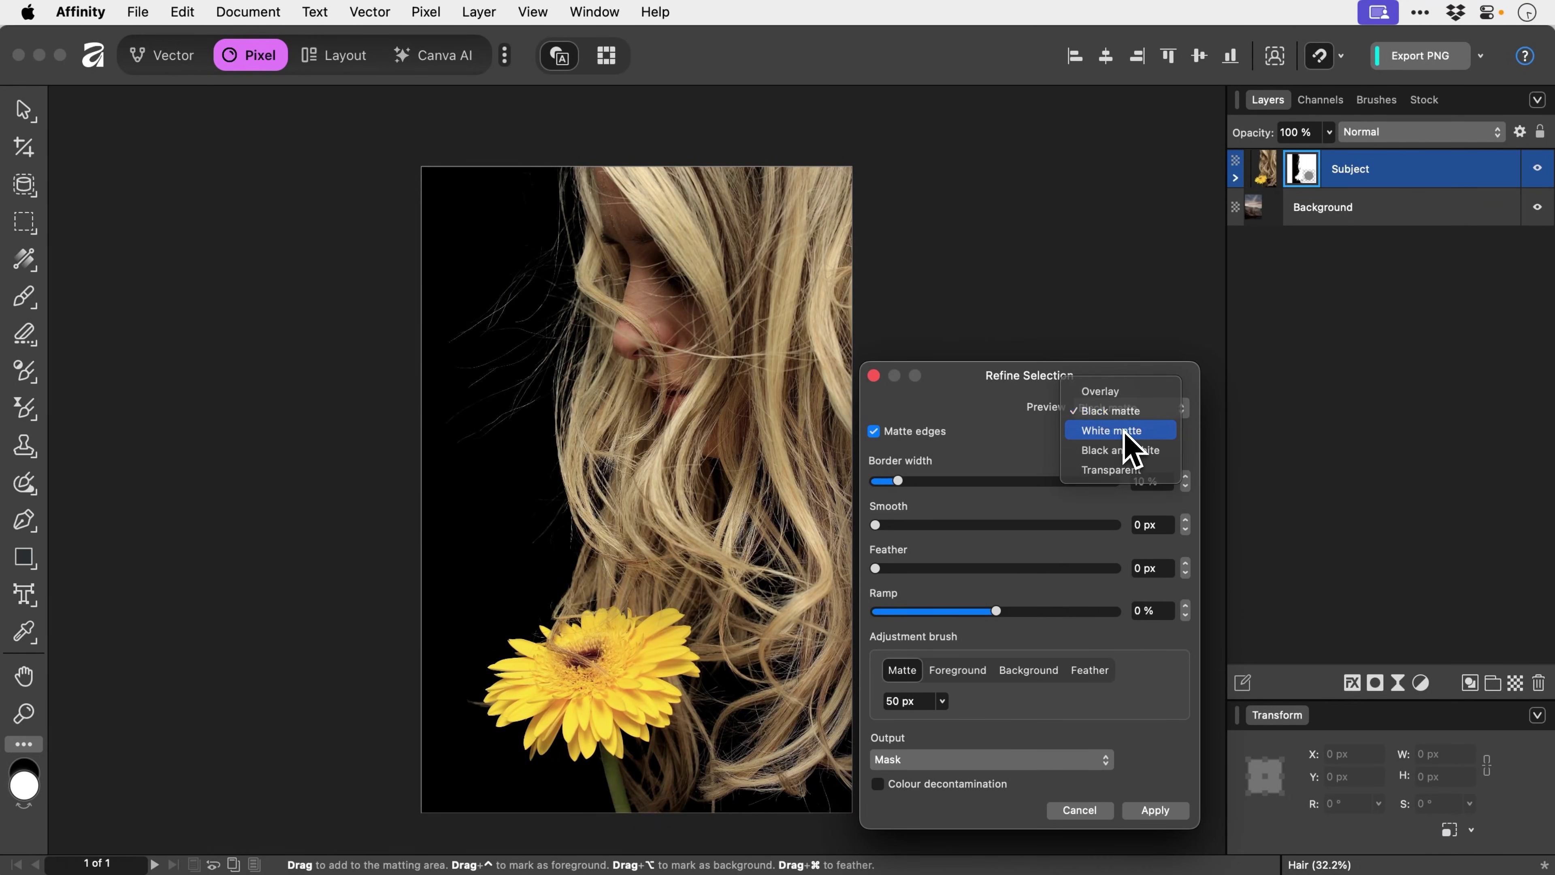
click(1124, 431)
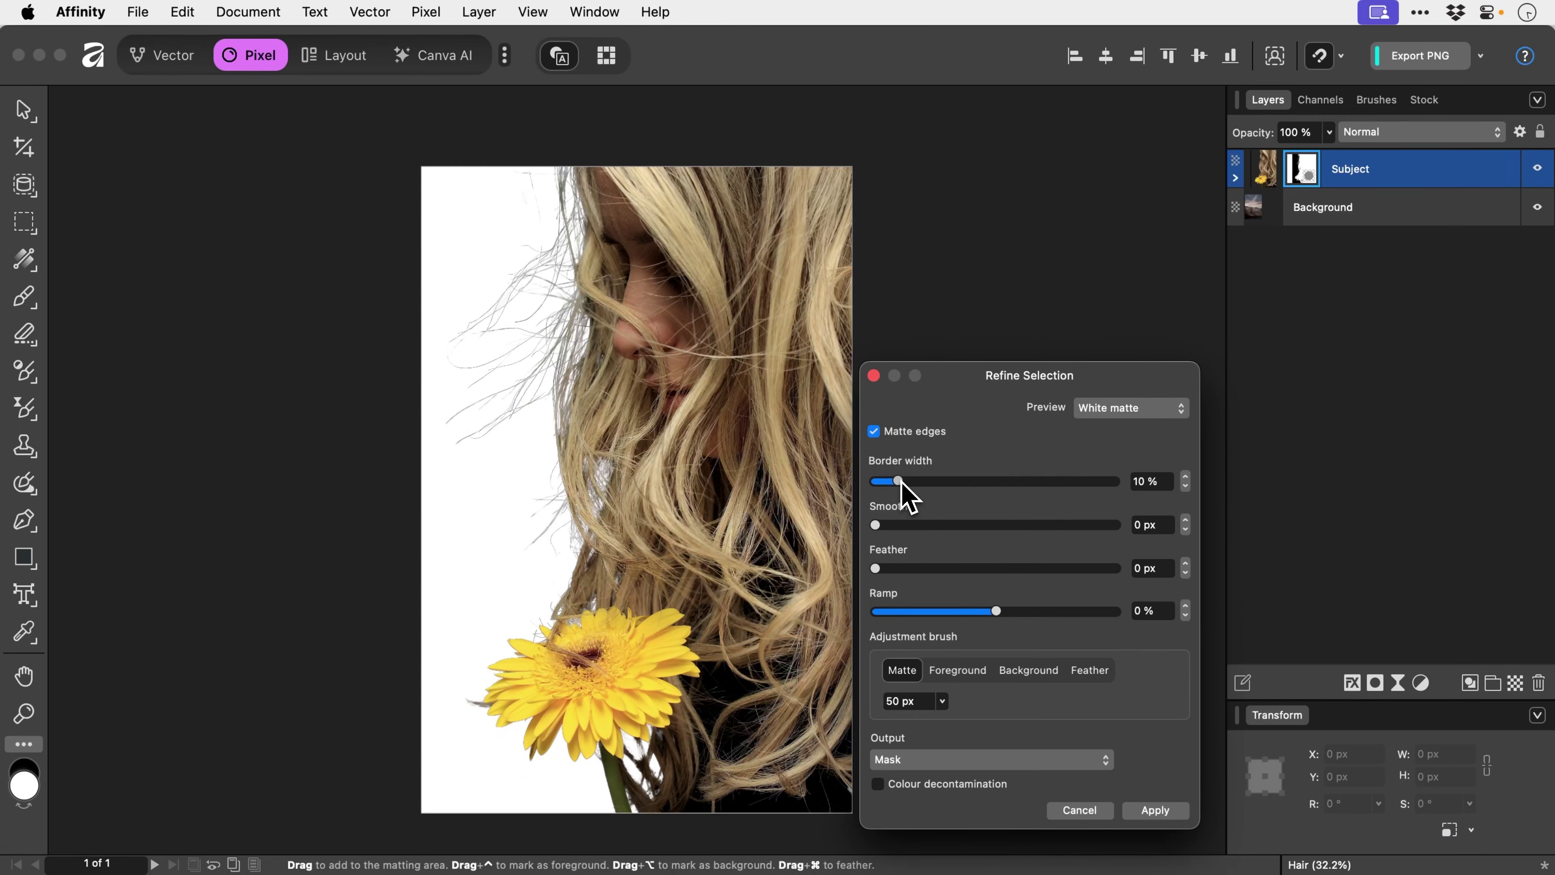
Step: Set border width to 9% and test smoothing and feathering, leaving both at 0.5 px
mouse_move(898, 482)
mouse_down()
mouse_move(982, 480)
mouse_move(899, 489)
mouse_up()
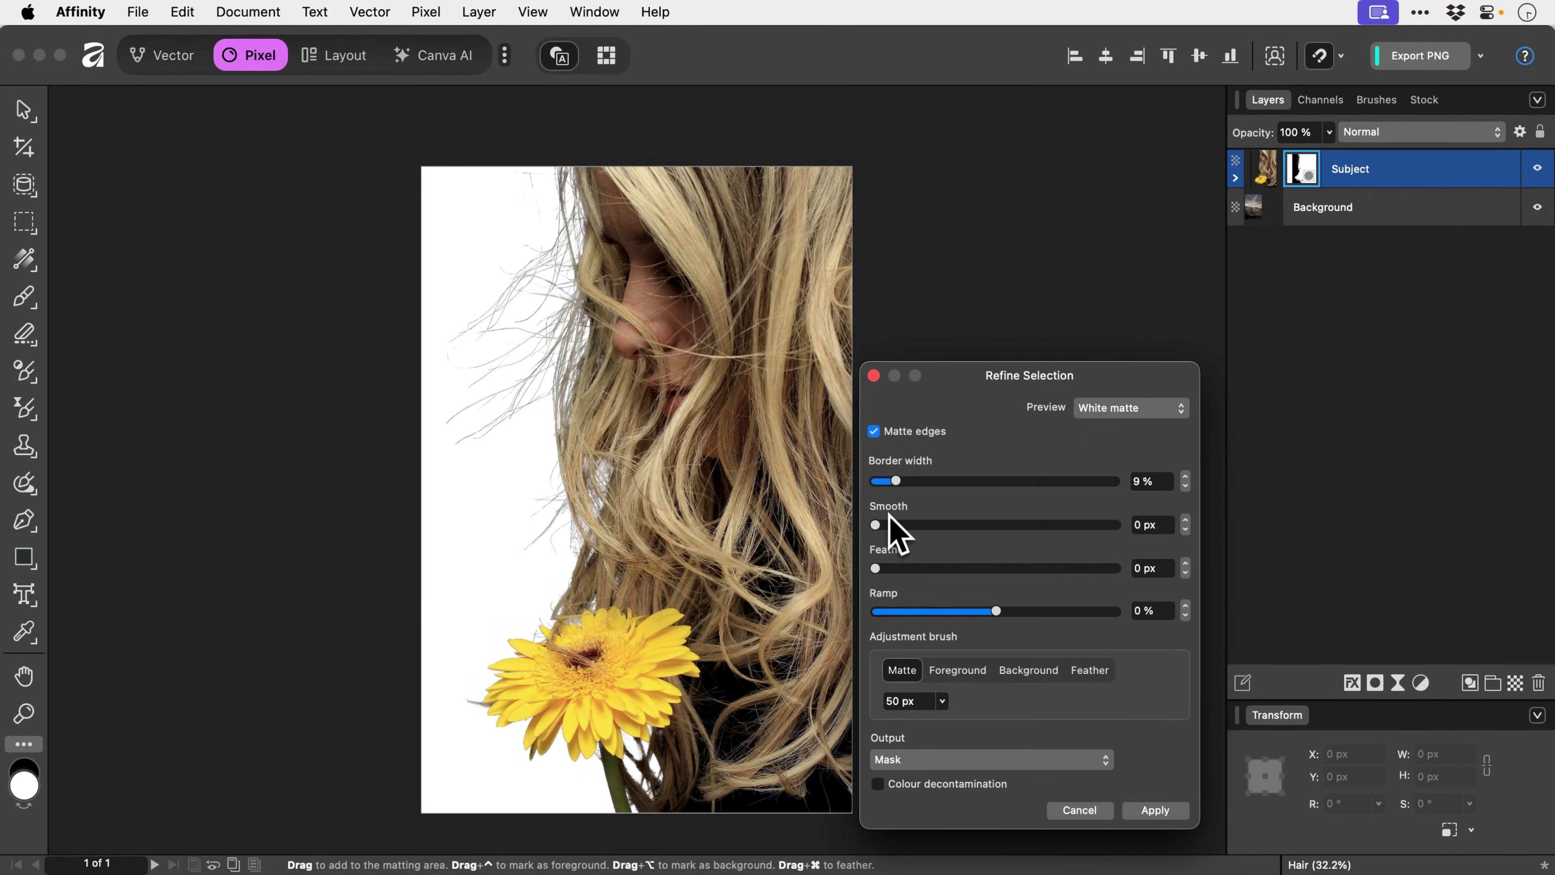
drag(877, 524, 1050, 524)
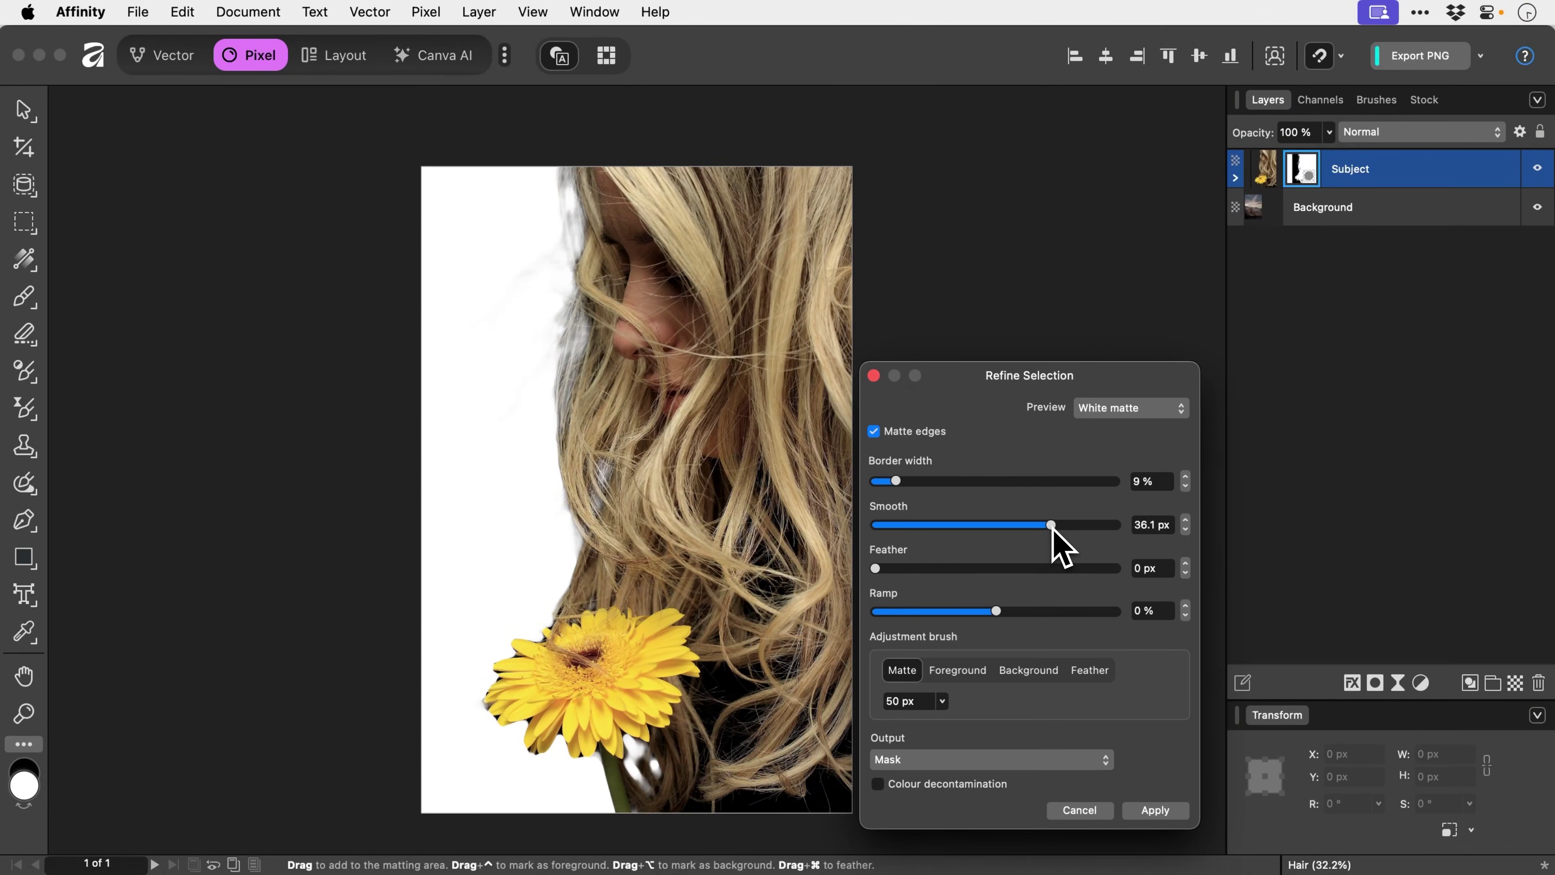
drag(1053, 527, 903, 528)
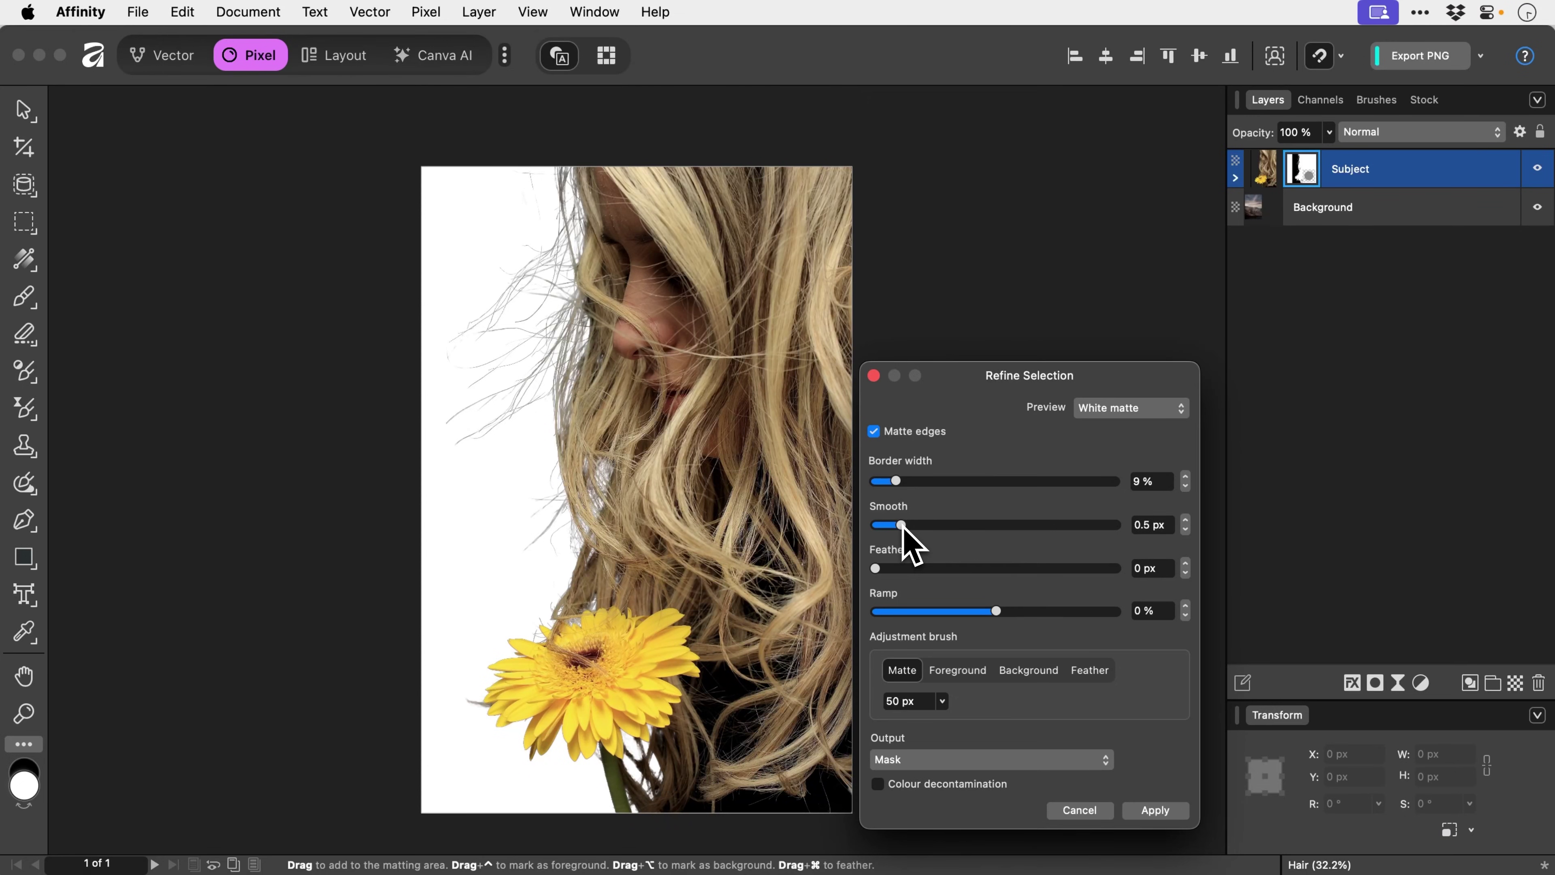
drag(876, 568, 1034, 573)
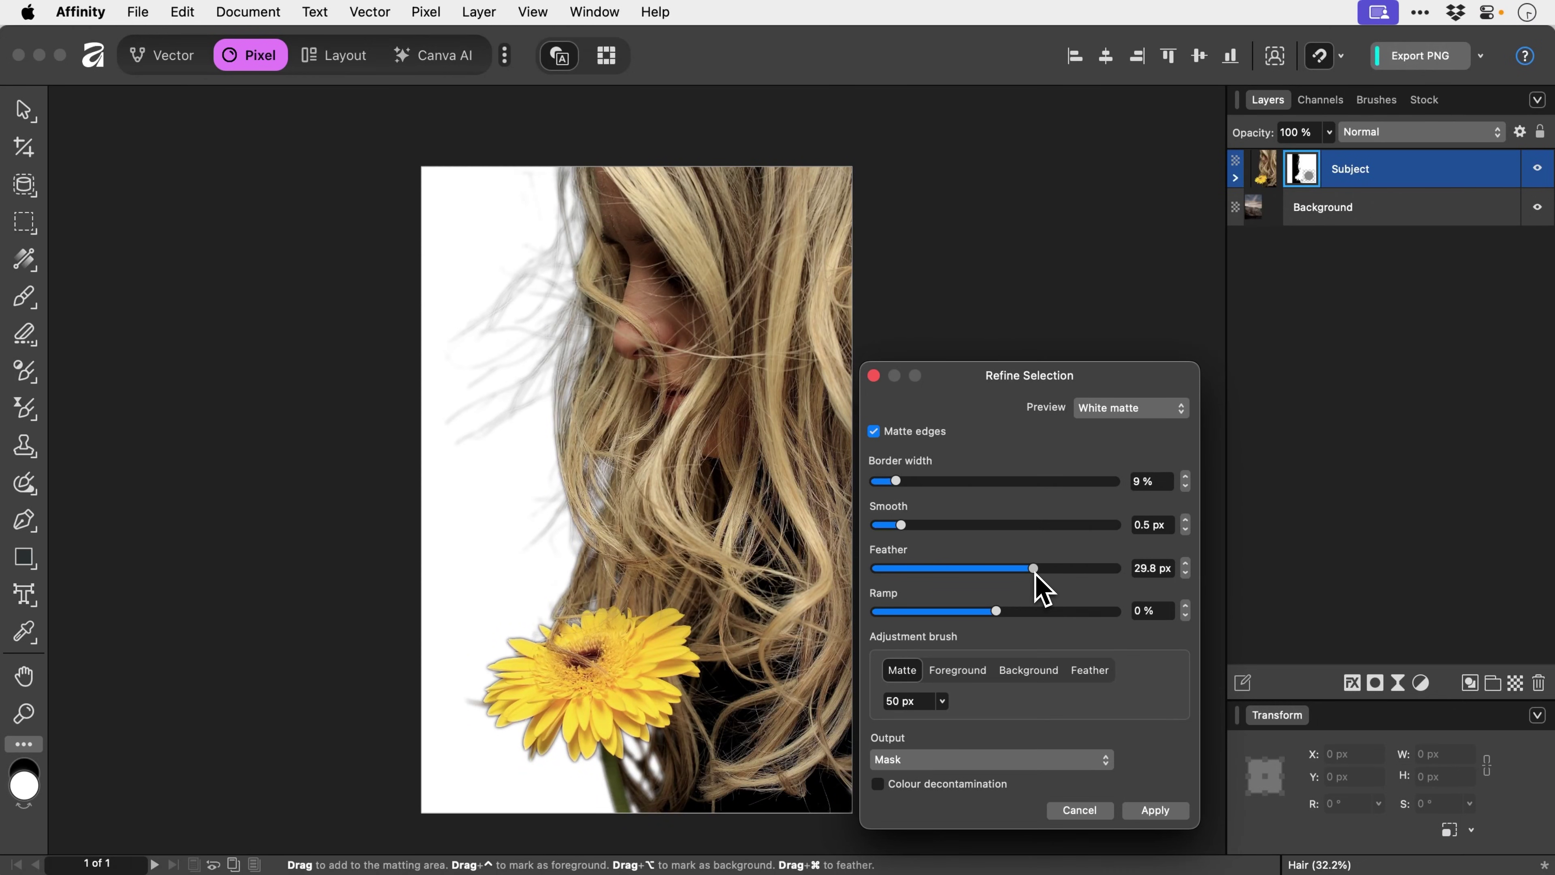
drag(1035, 574, 905, 572)
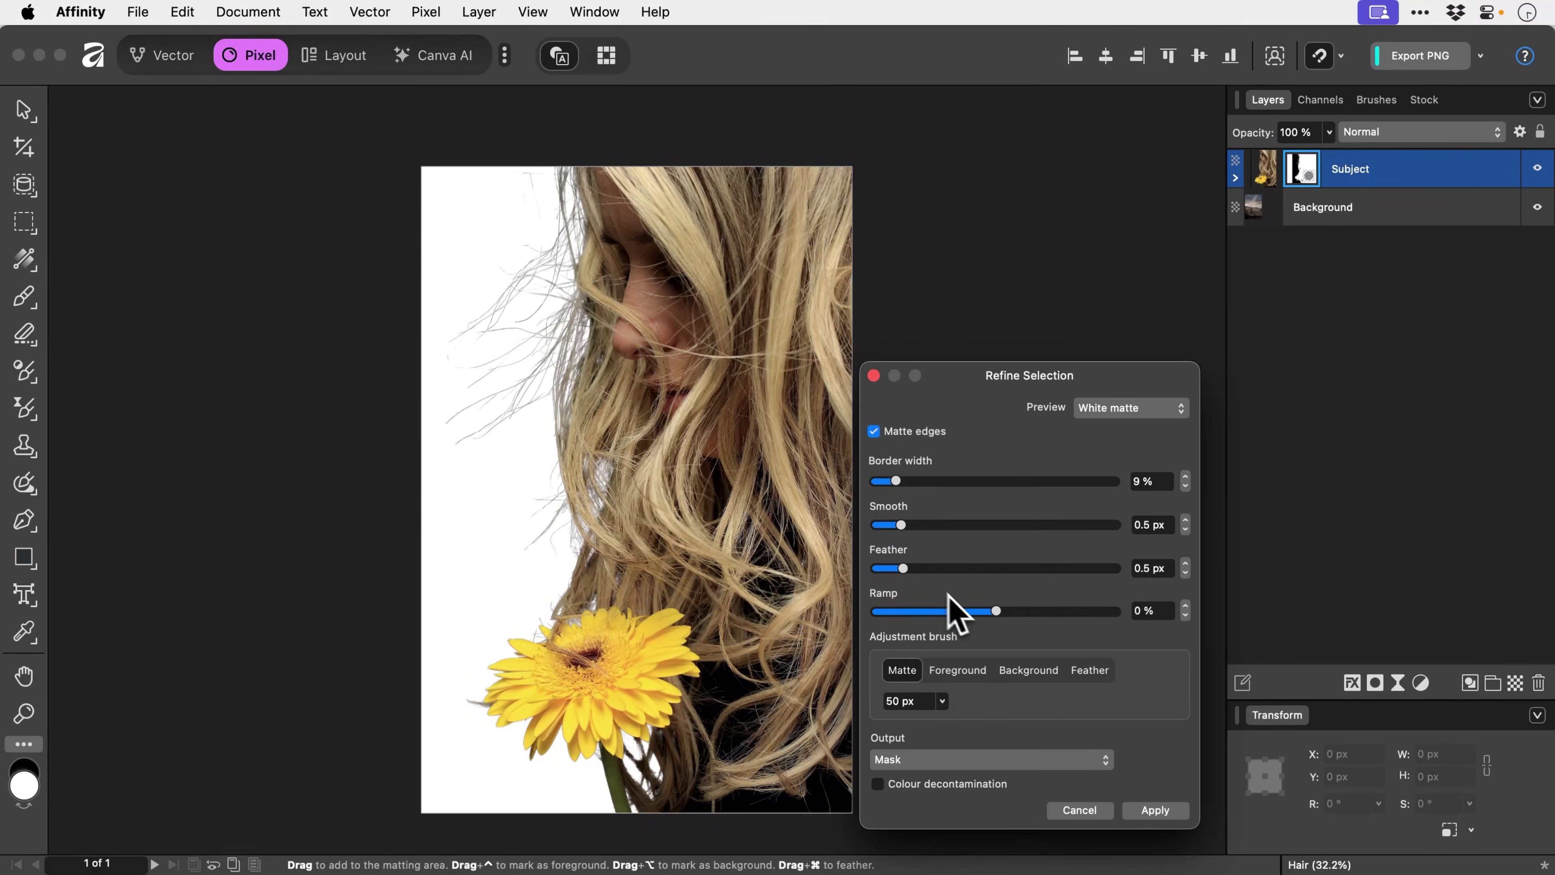
Step: Try ramp values of -77% and 80%, then return the ramp to 0%
drag(992, 615, 900, 613)
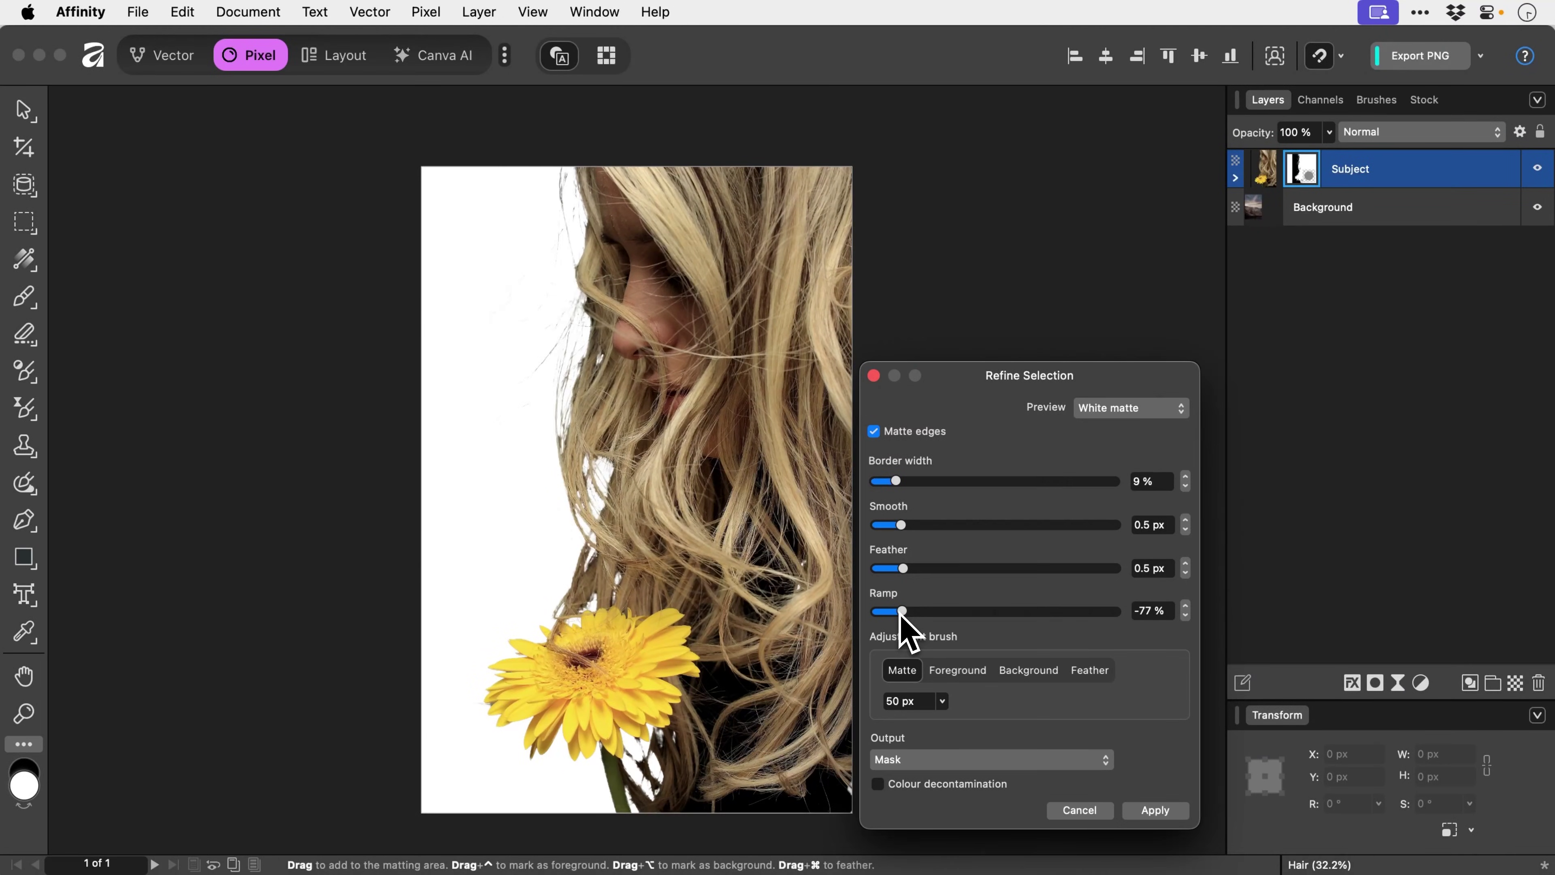
drag(899, 611, 1089, 610)
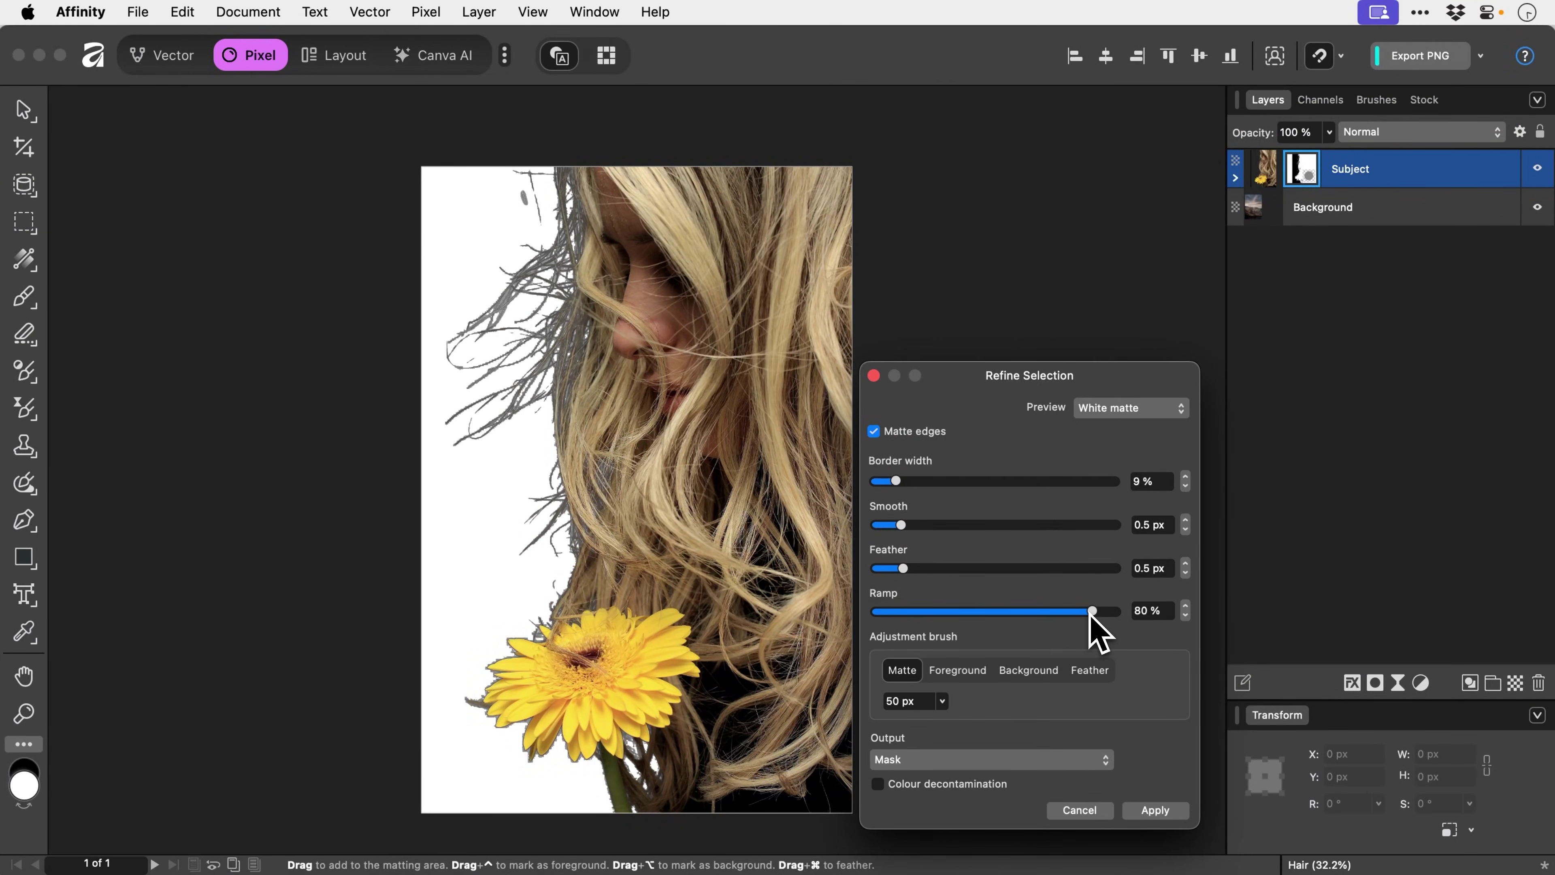
drag(1089, 612, 993, 613)
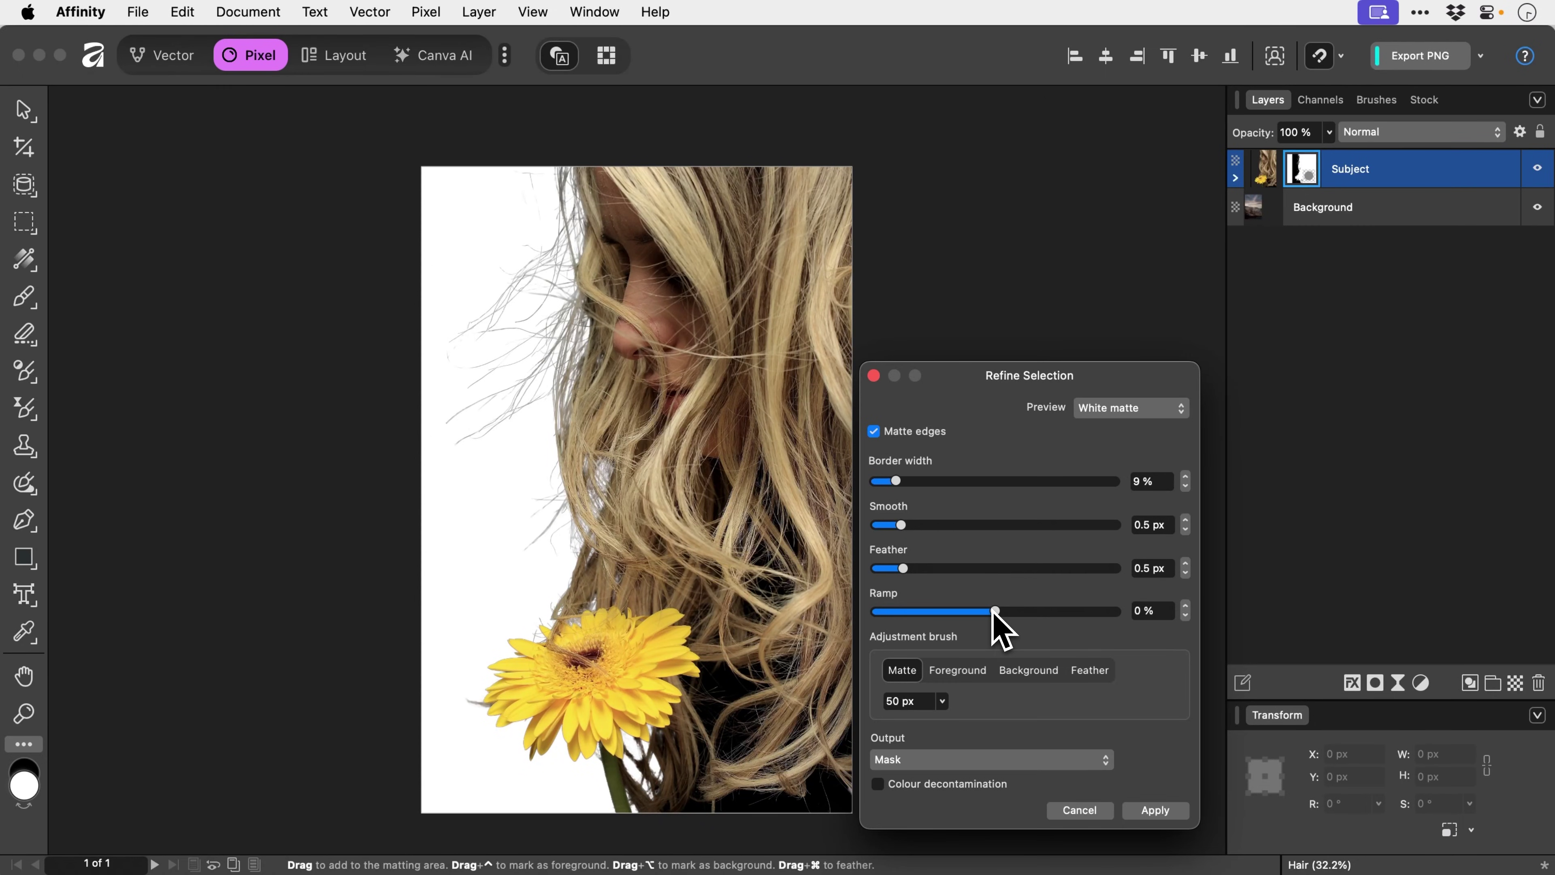
Step: Preview the hair cutout against Black matte, then the red Overlay
click(1116, 409)
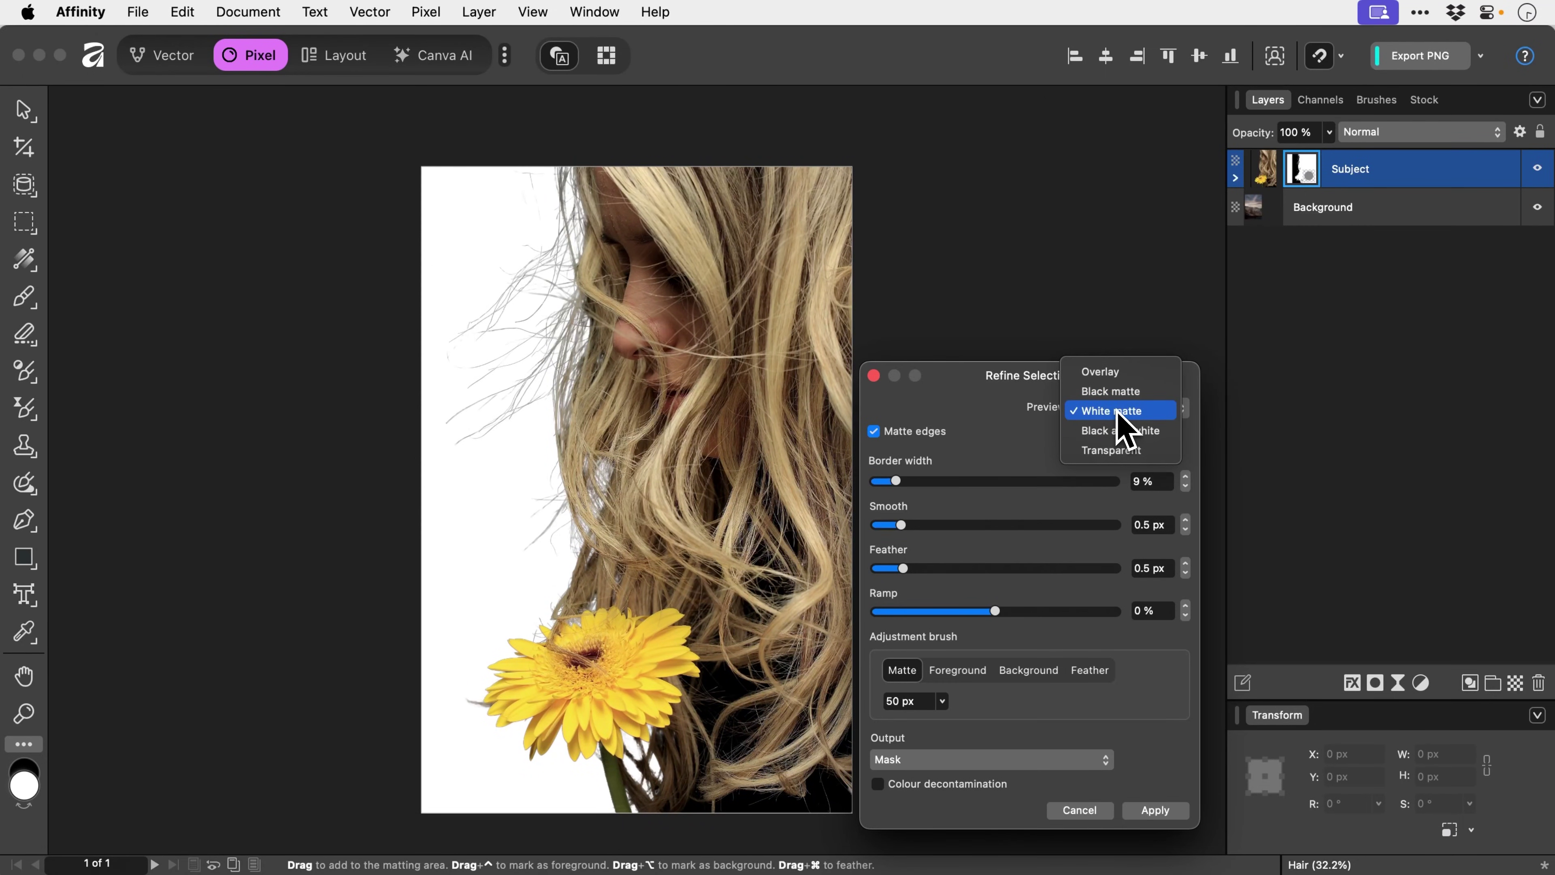
click(1115, 392)
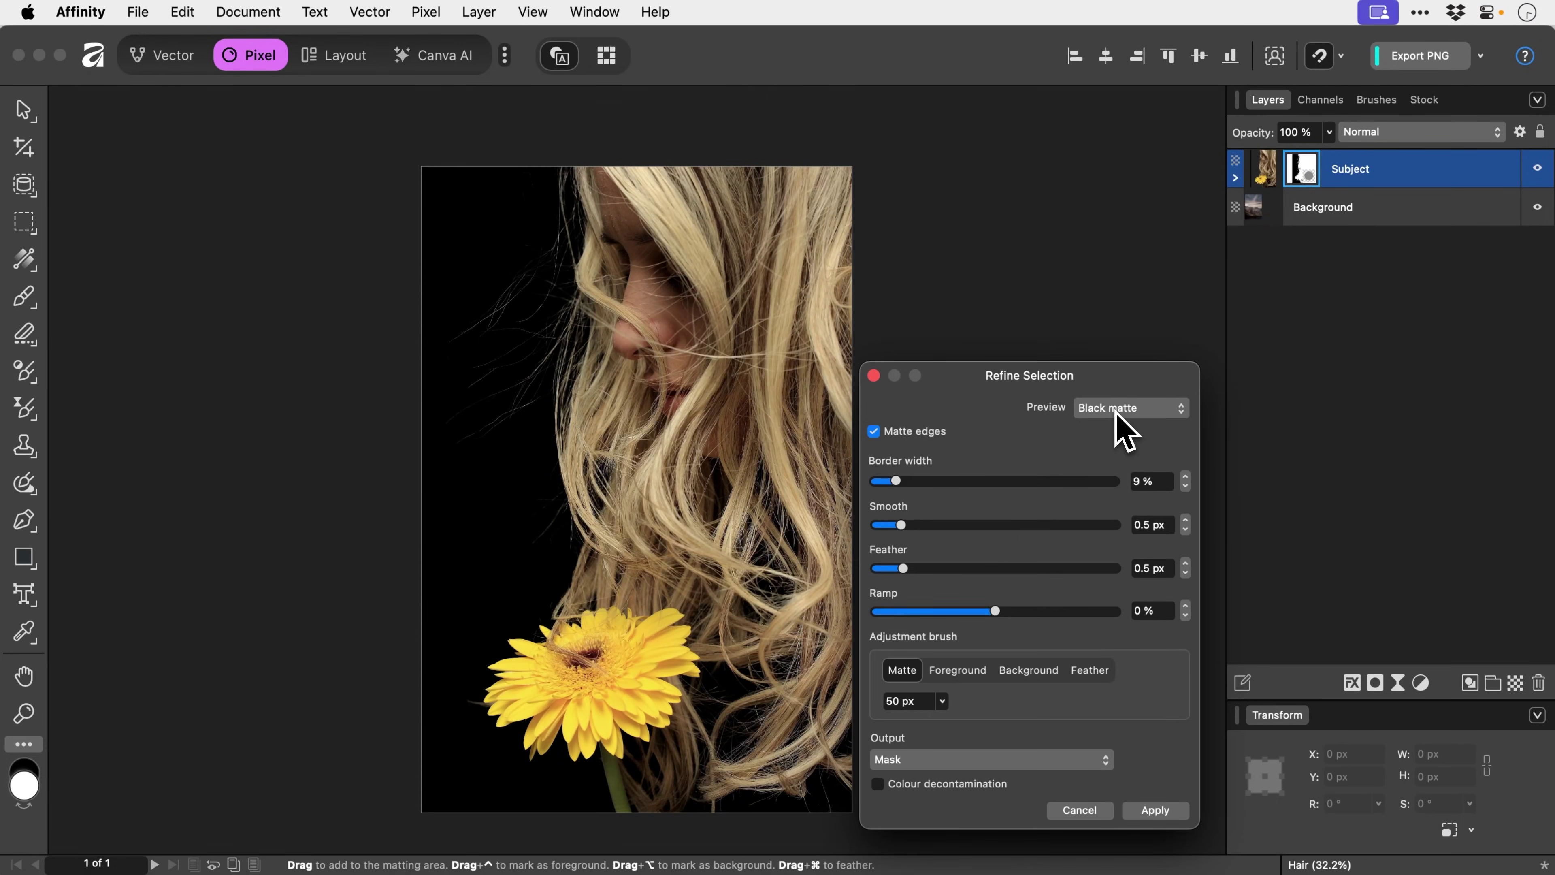
click(1115, 398)
click(1115, 395)
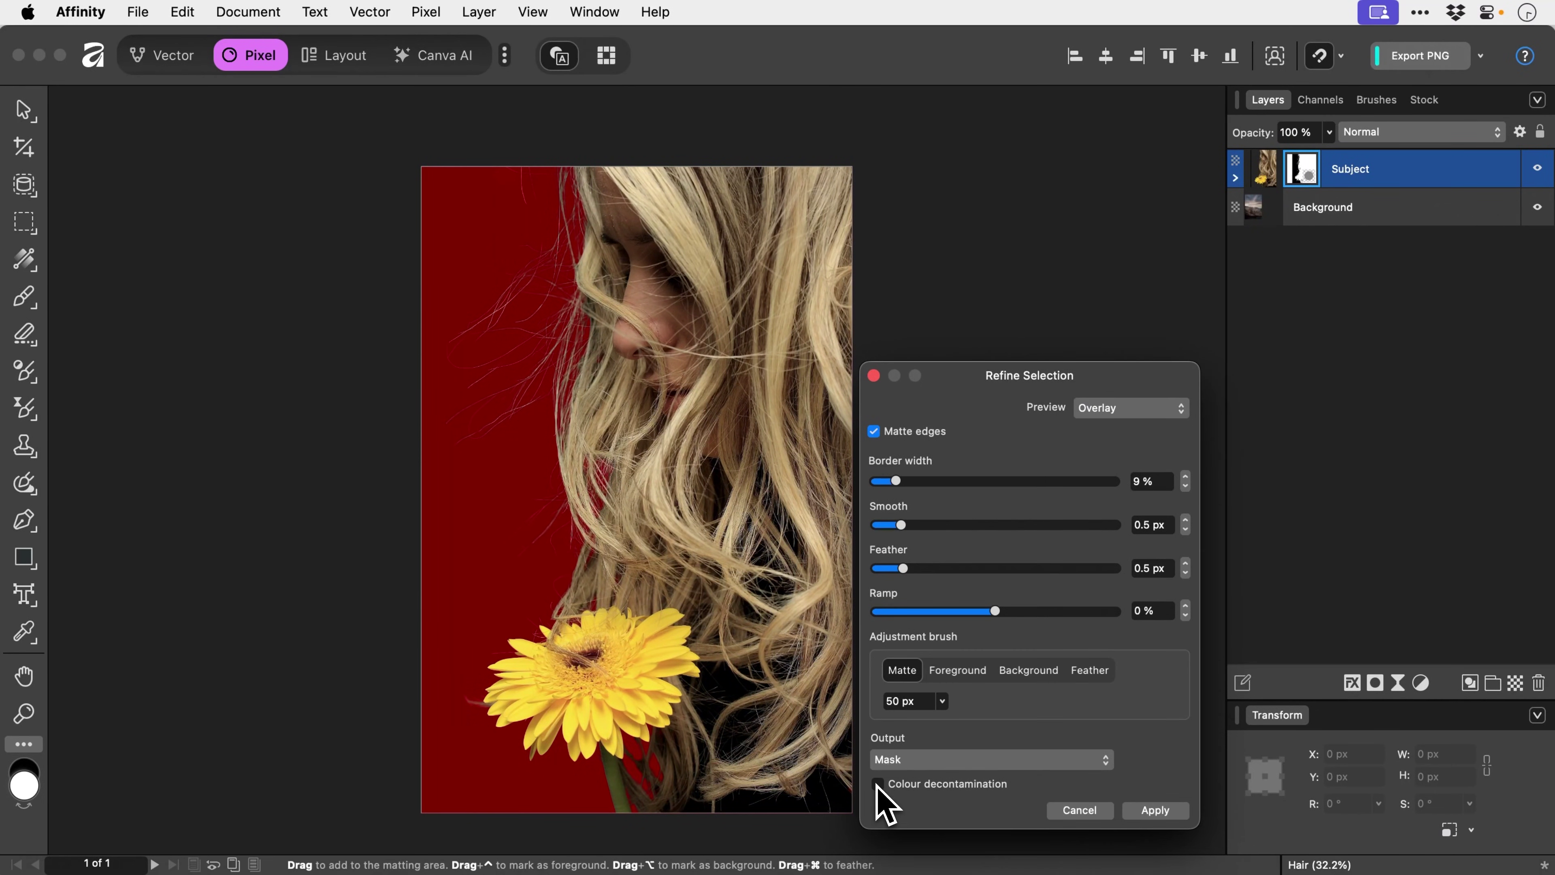
Step: Turn on Colour decontamination and preview the cutout on White matte again
click(877, 784)
click(1121, 409)
click(1120, 450)
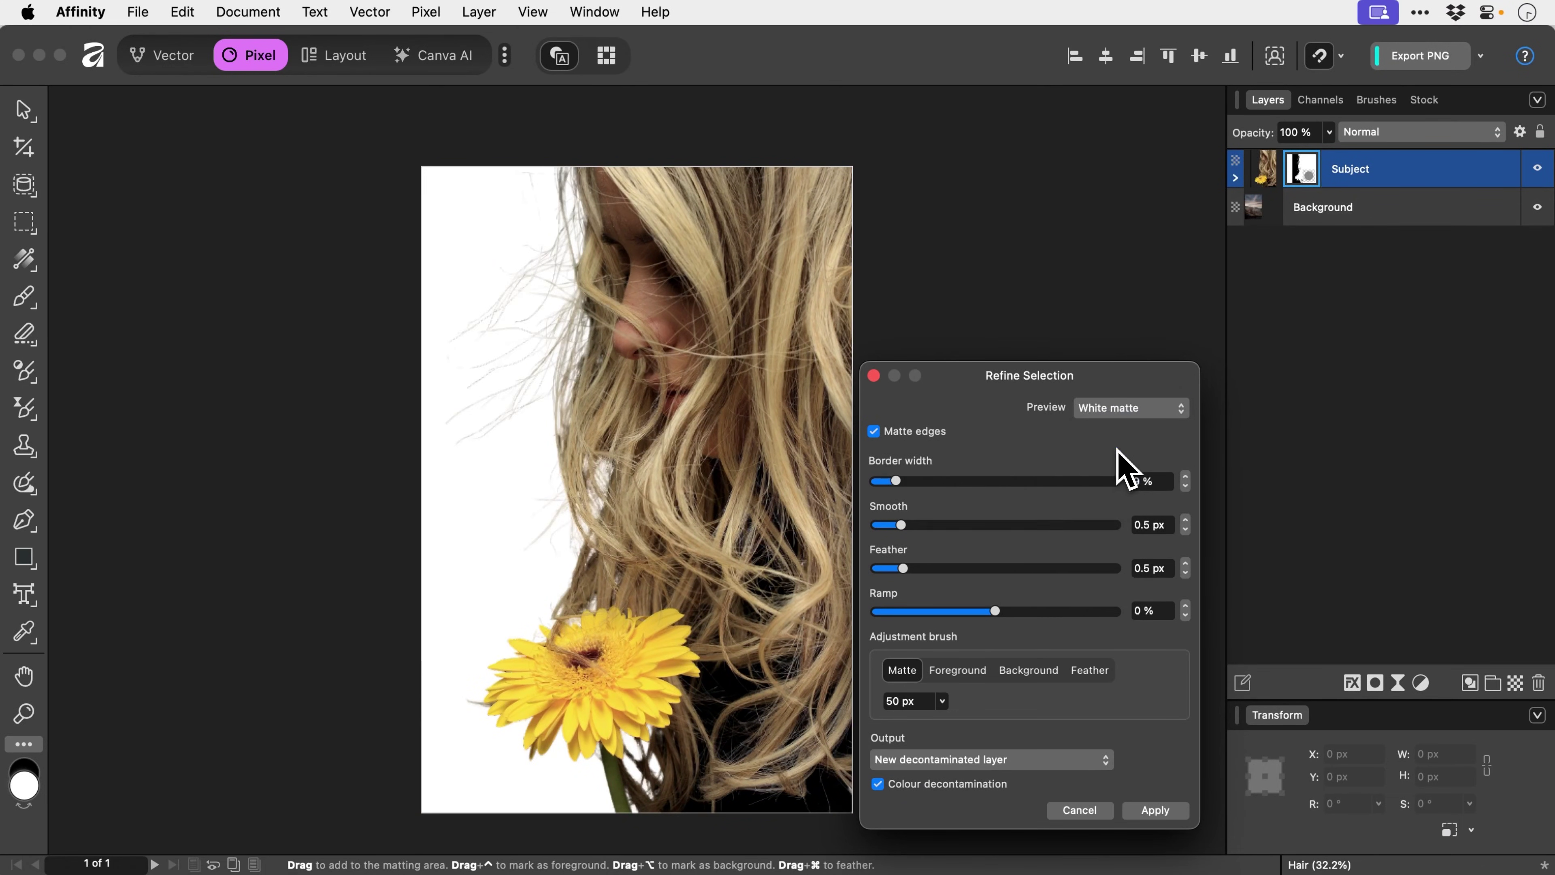
click(877, 784)
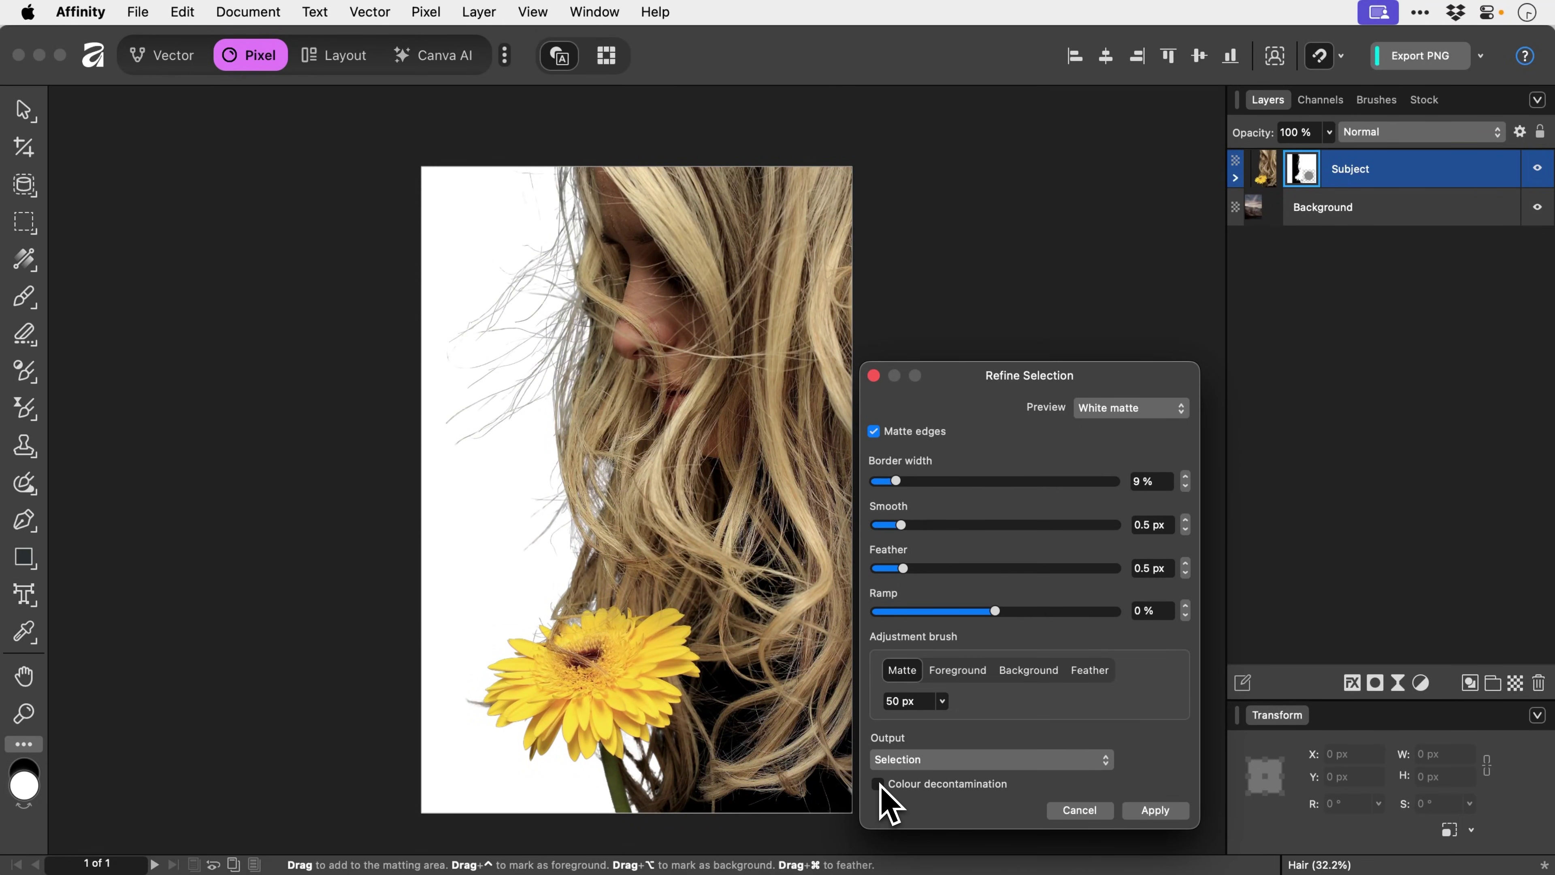
click(879, 785)
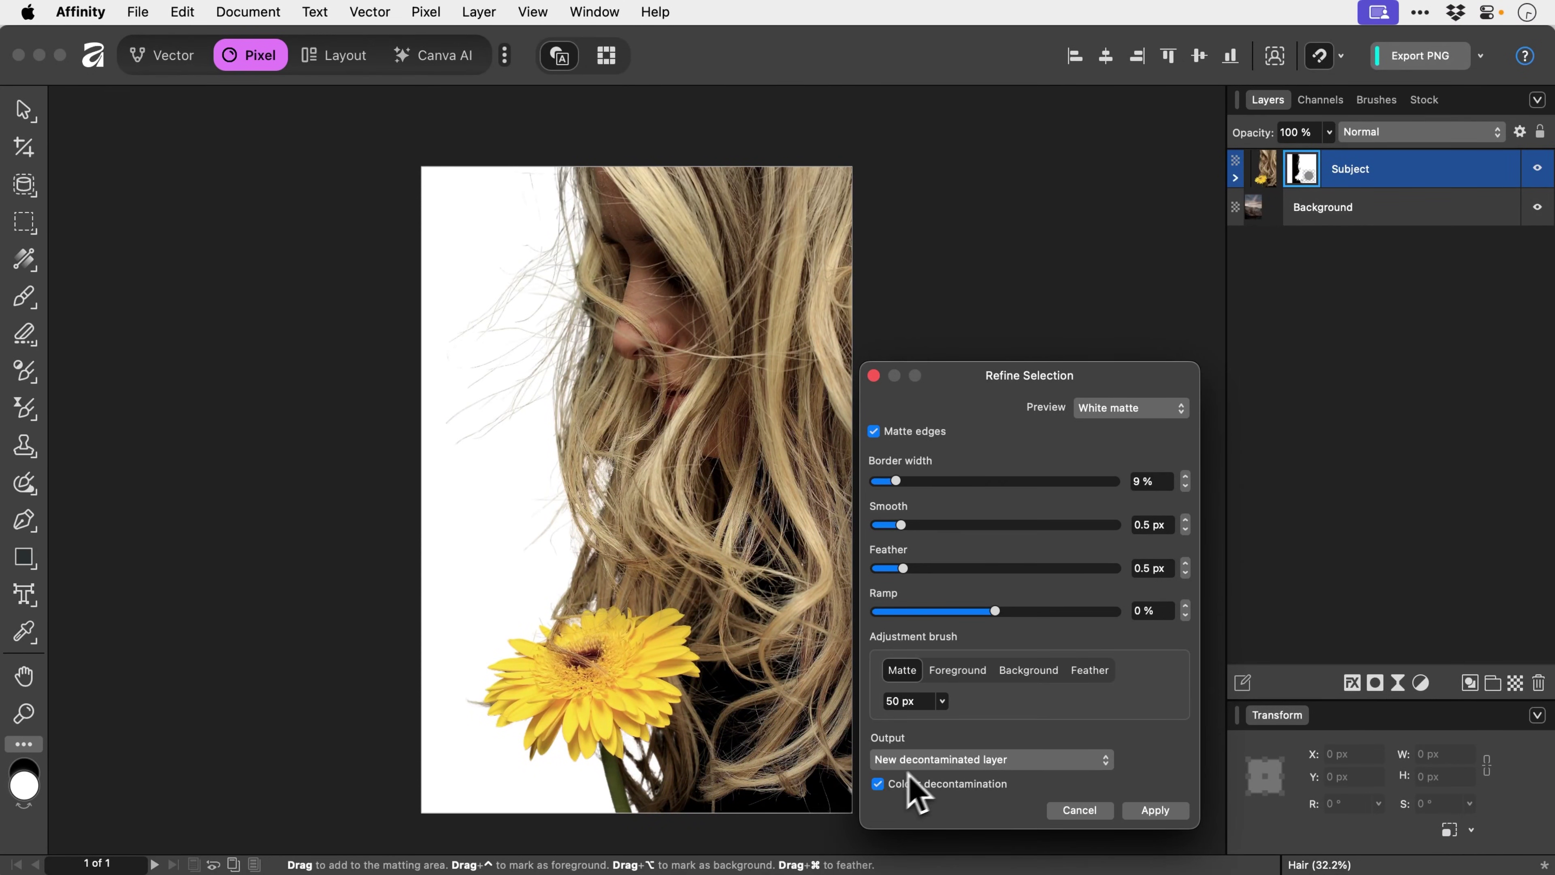
Step: Output a new decontaminated layer with mask, and paint wispy left-edge strands with a 170 px matte brush
click(940, 760)
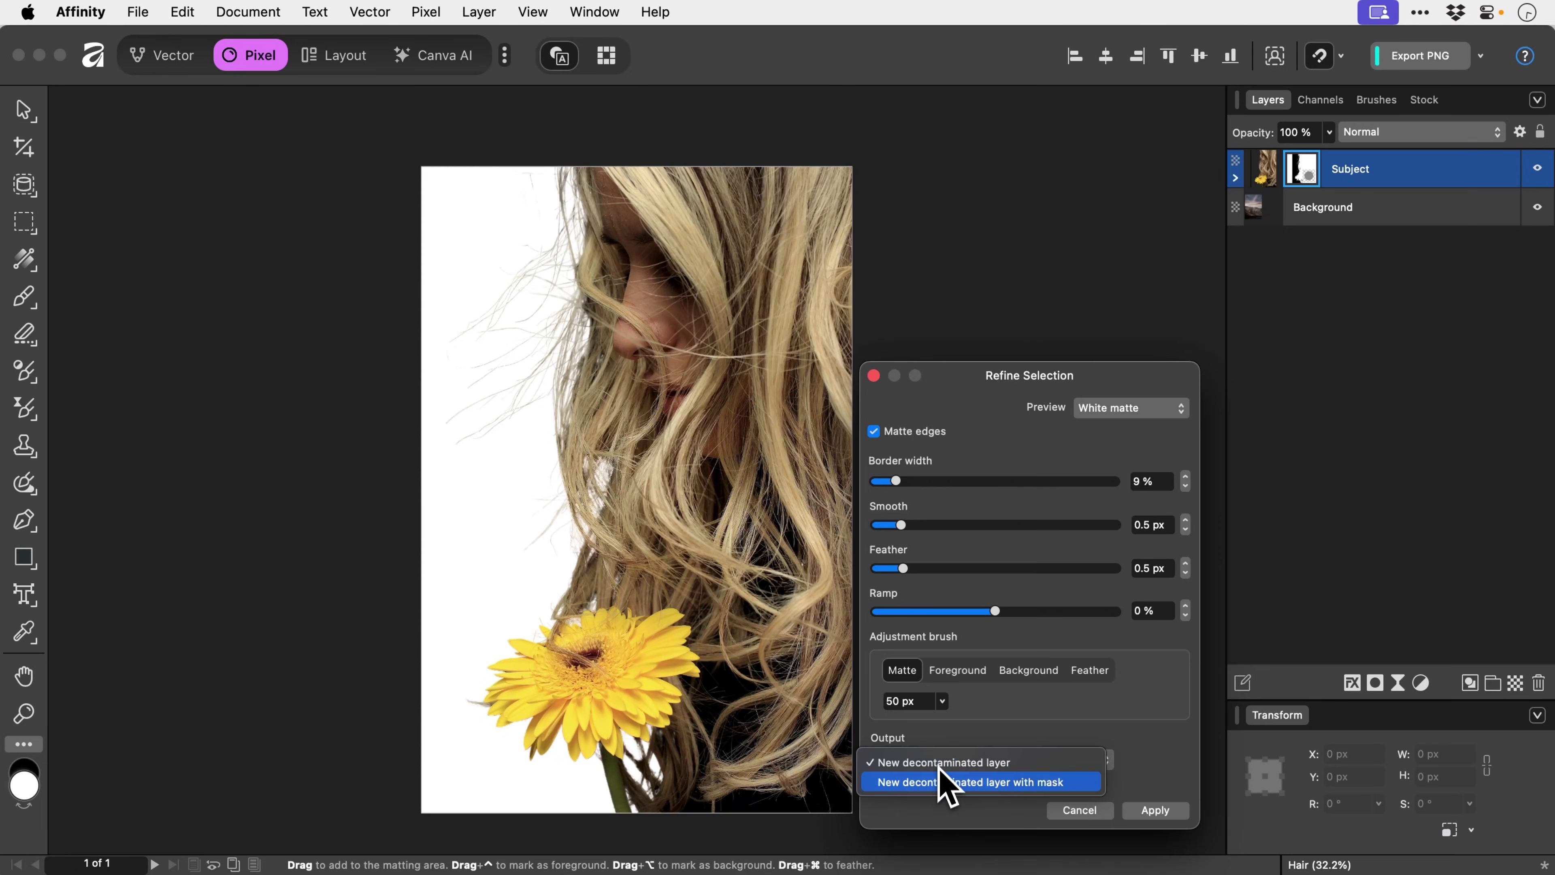
click(943, 784)
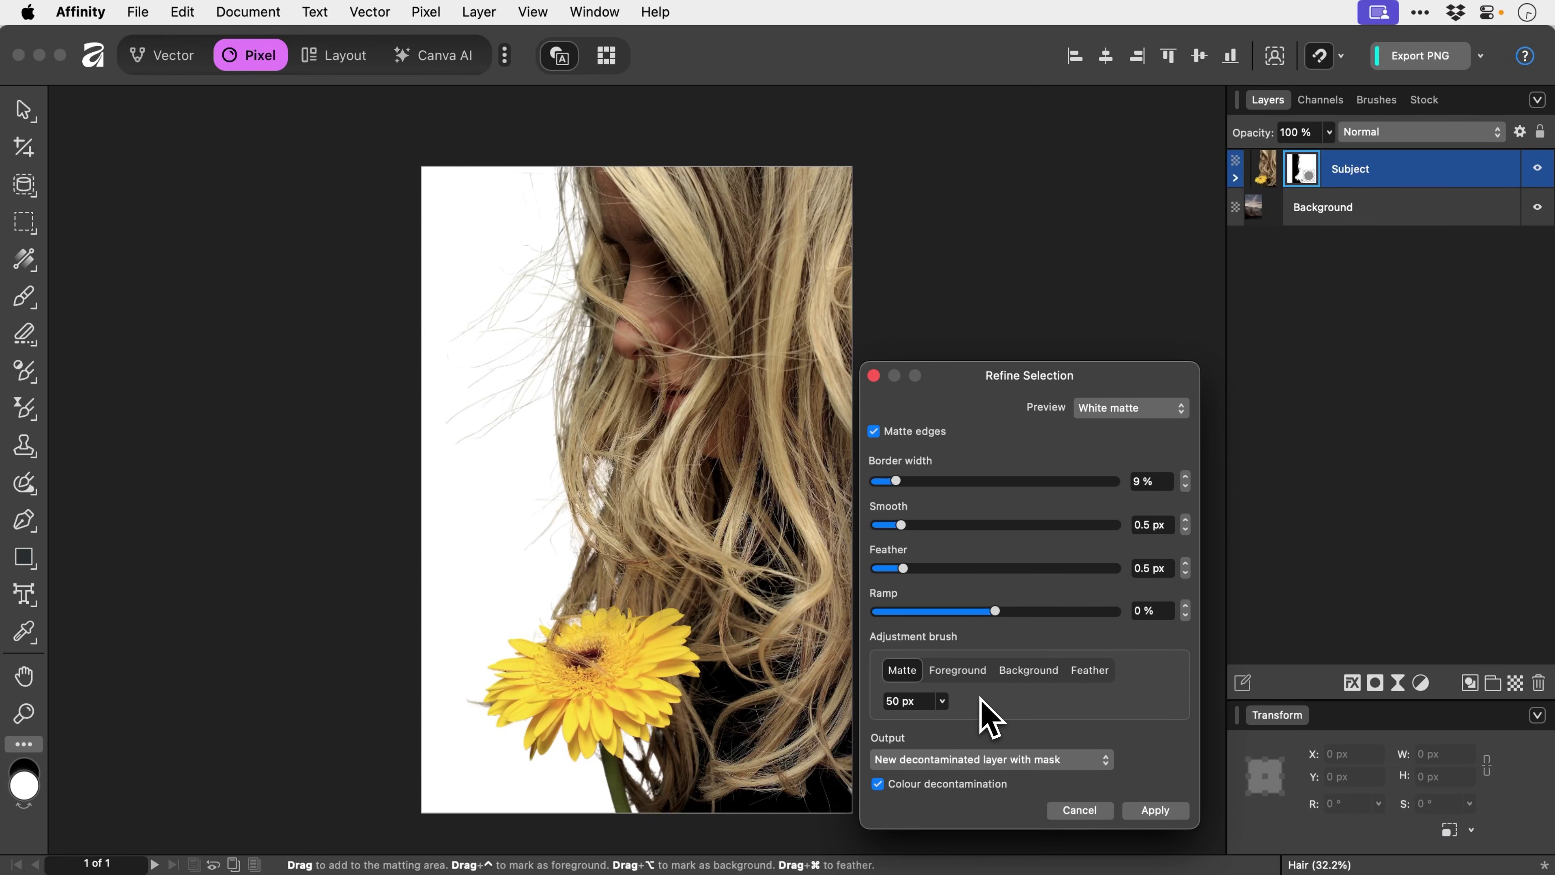
click(942, 701)
drag(944, 724, 968, 722)
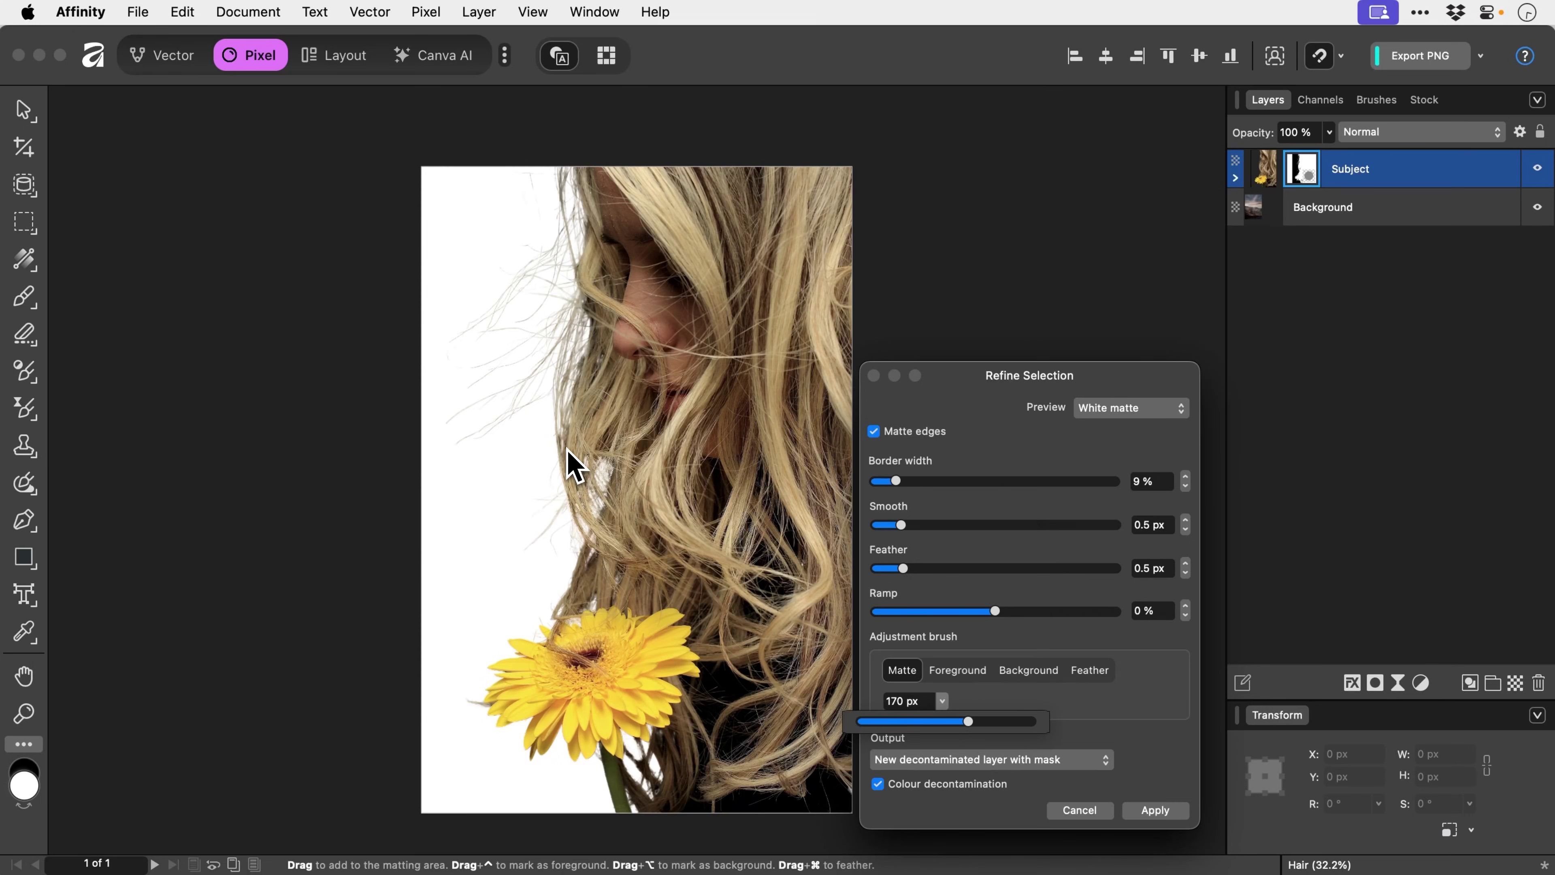
mouse_move(567, 453)
mouse_down()
mouse_move(557, 419)
mouse_move(587, 330)
mouse_move(575, 201)
mouse_up()
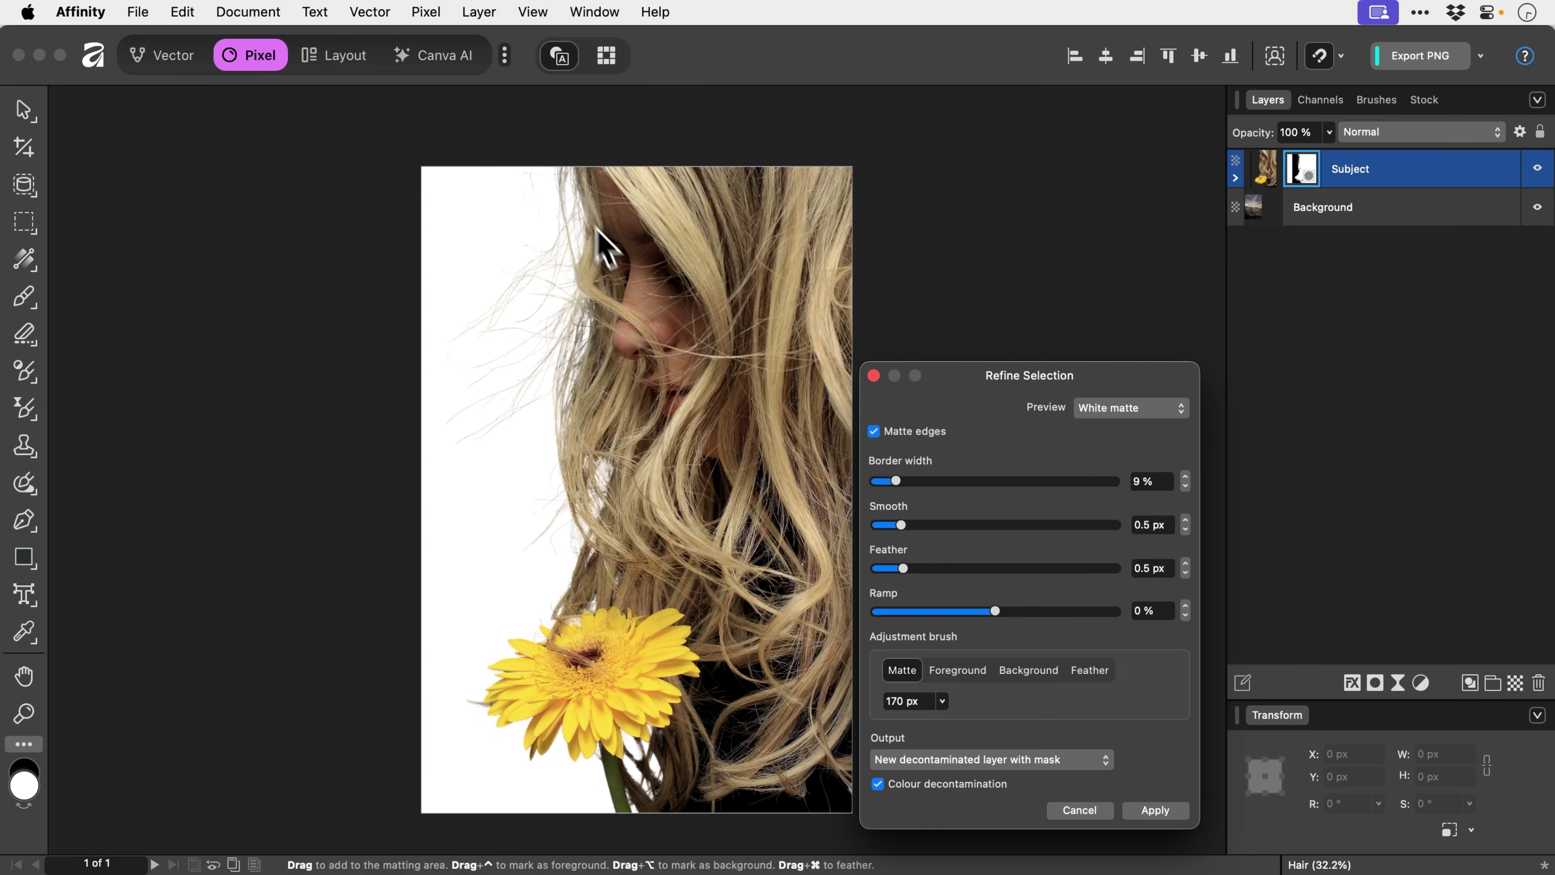
Step: Apply the refinement and rename the resulting Pixel layer 'New Hair'
click(1138, 810)
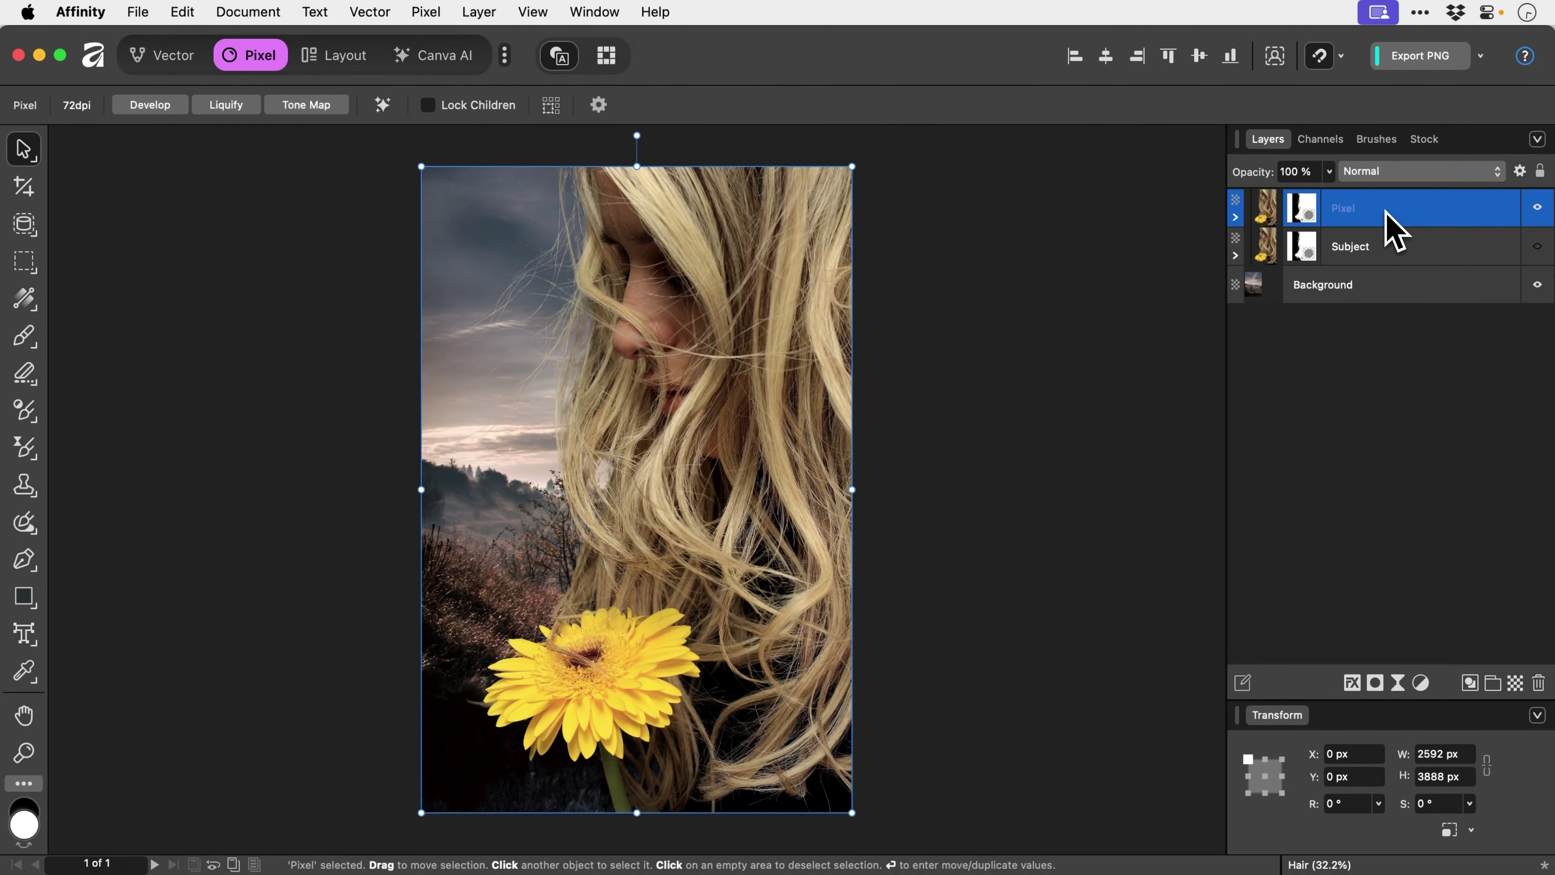
click(1363, 250)
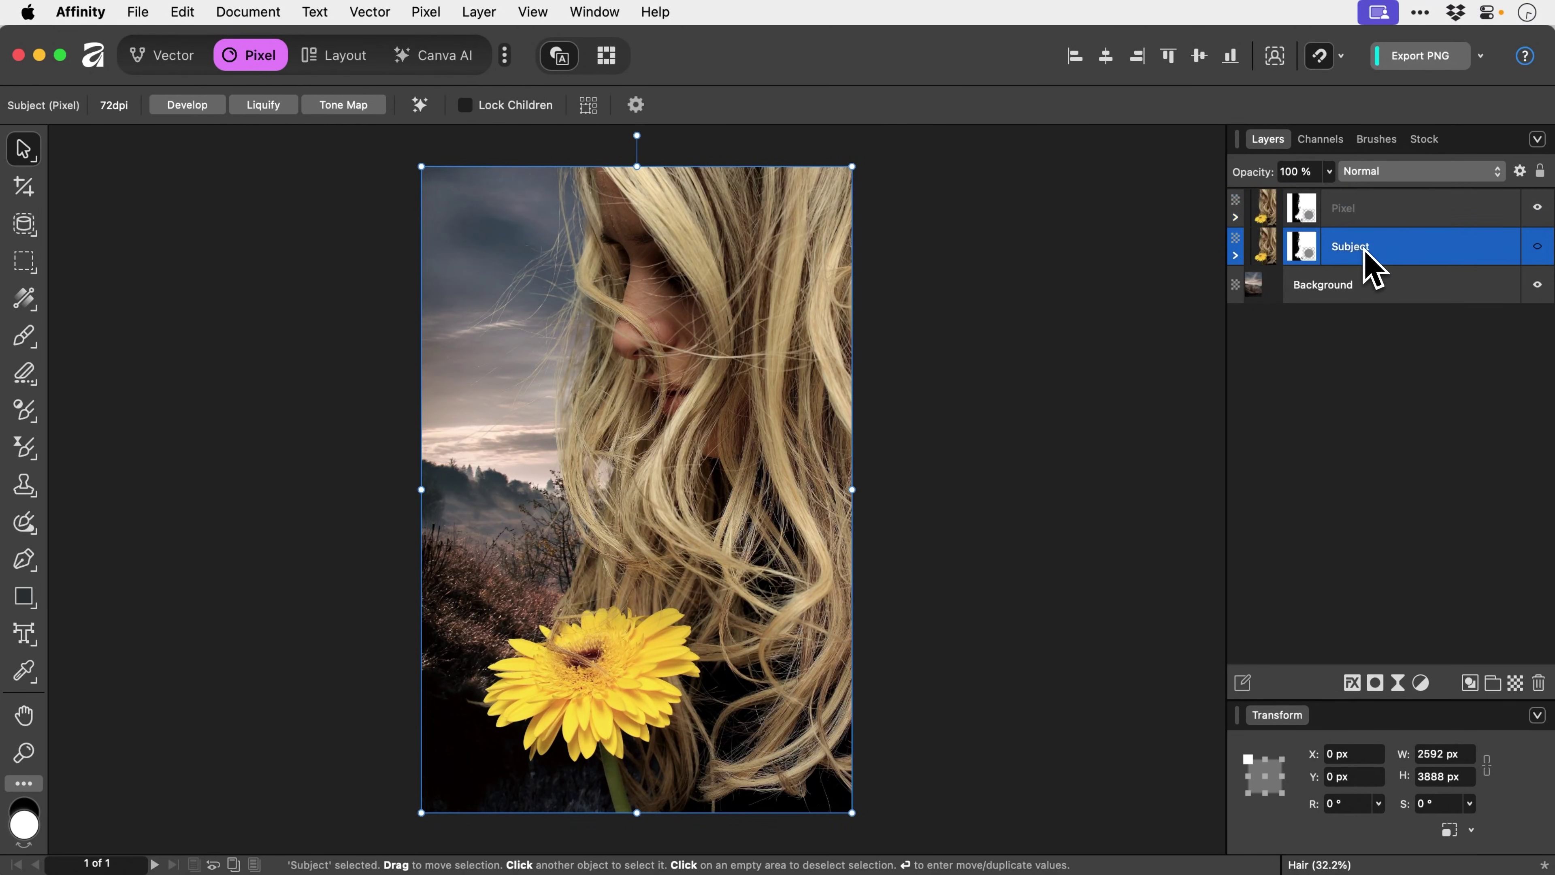
click(1366, 211)
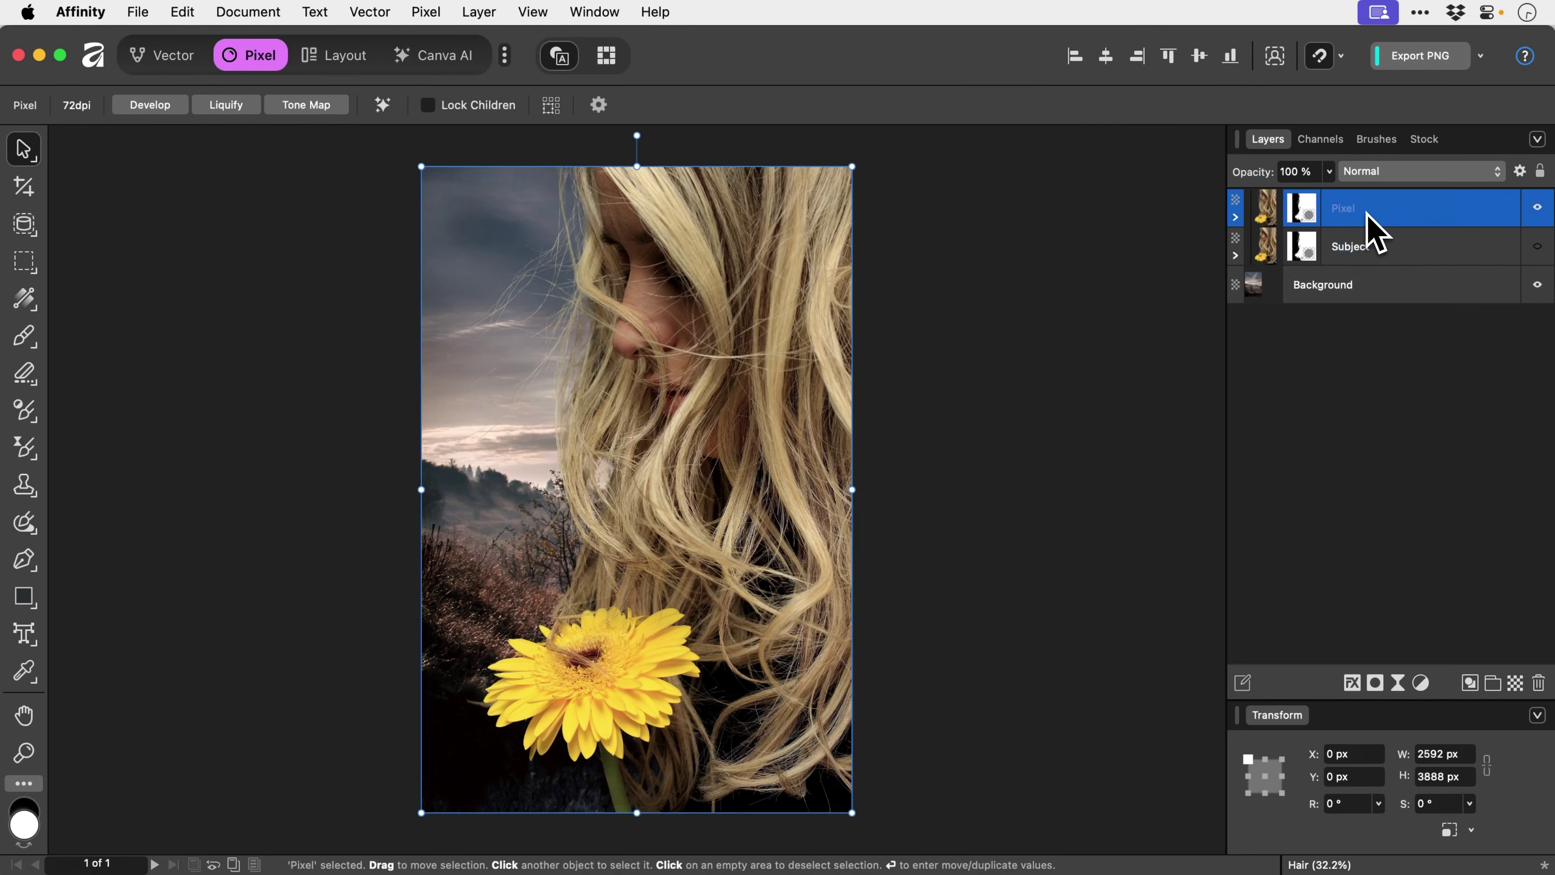
double_click(1347, 212)
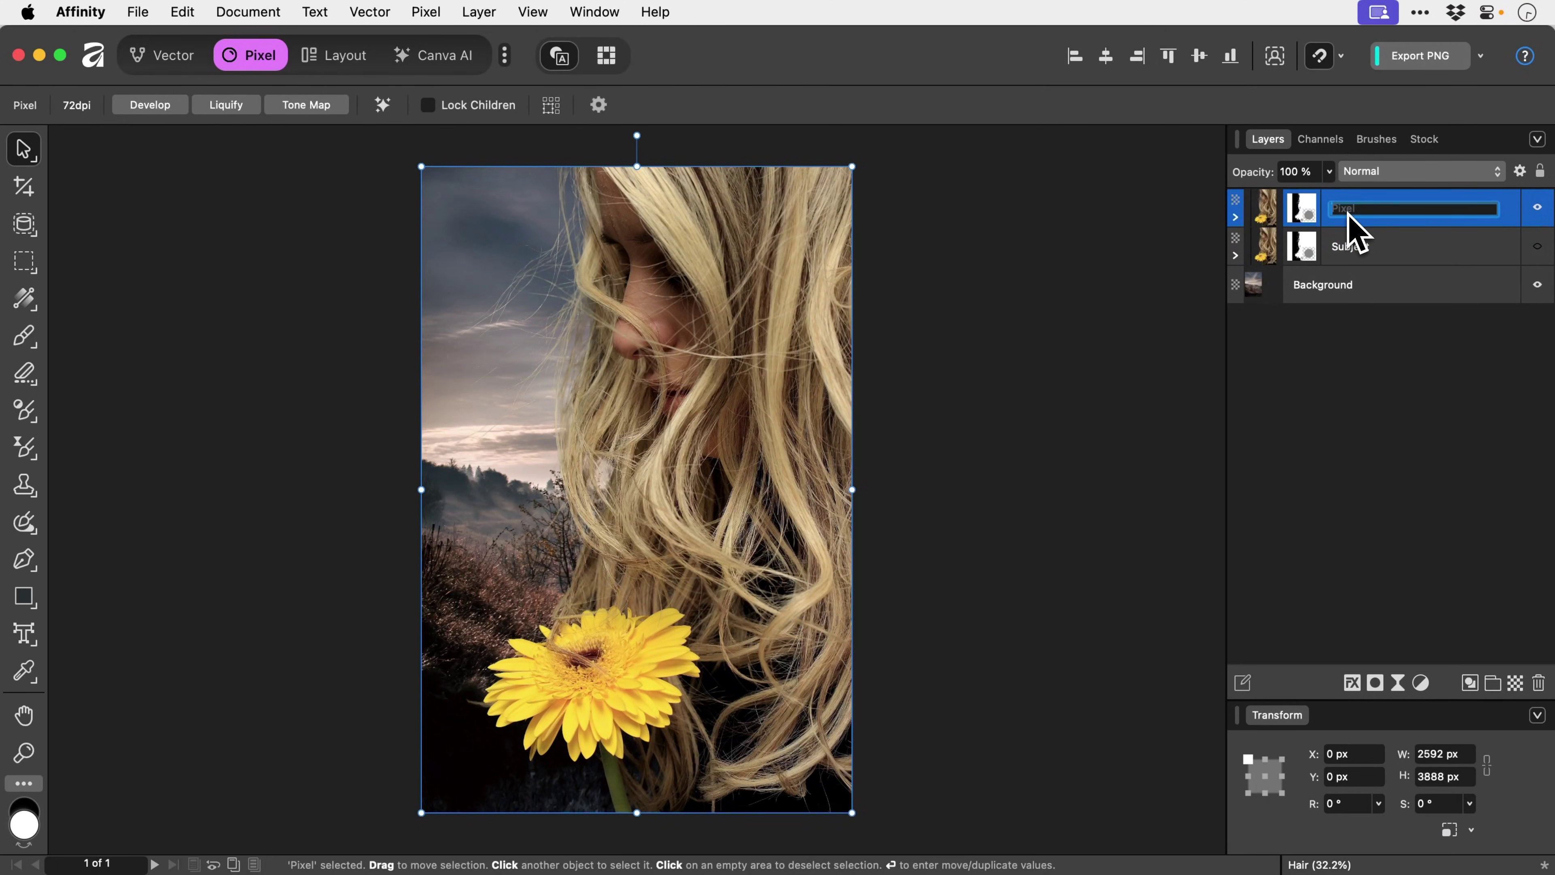
text(New Hair)
key(Return)
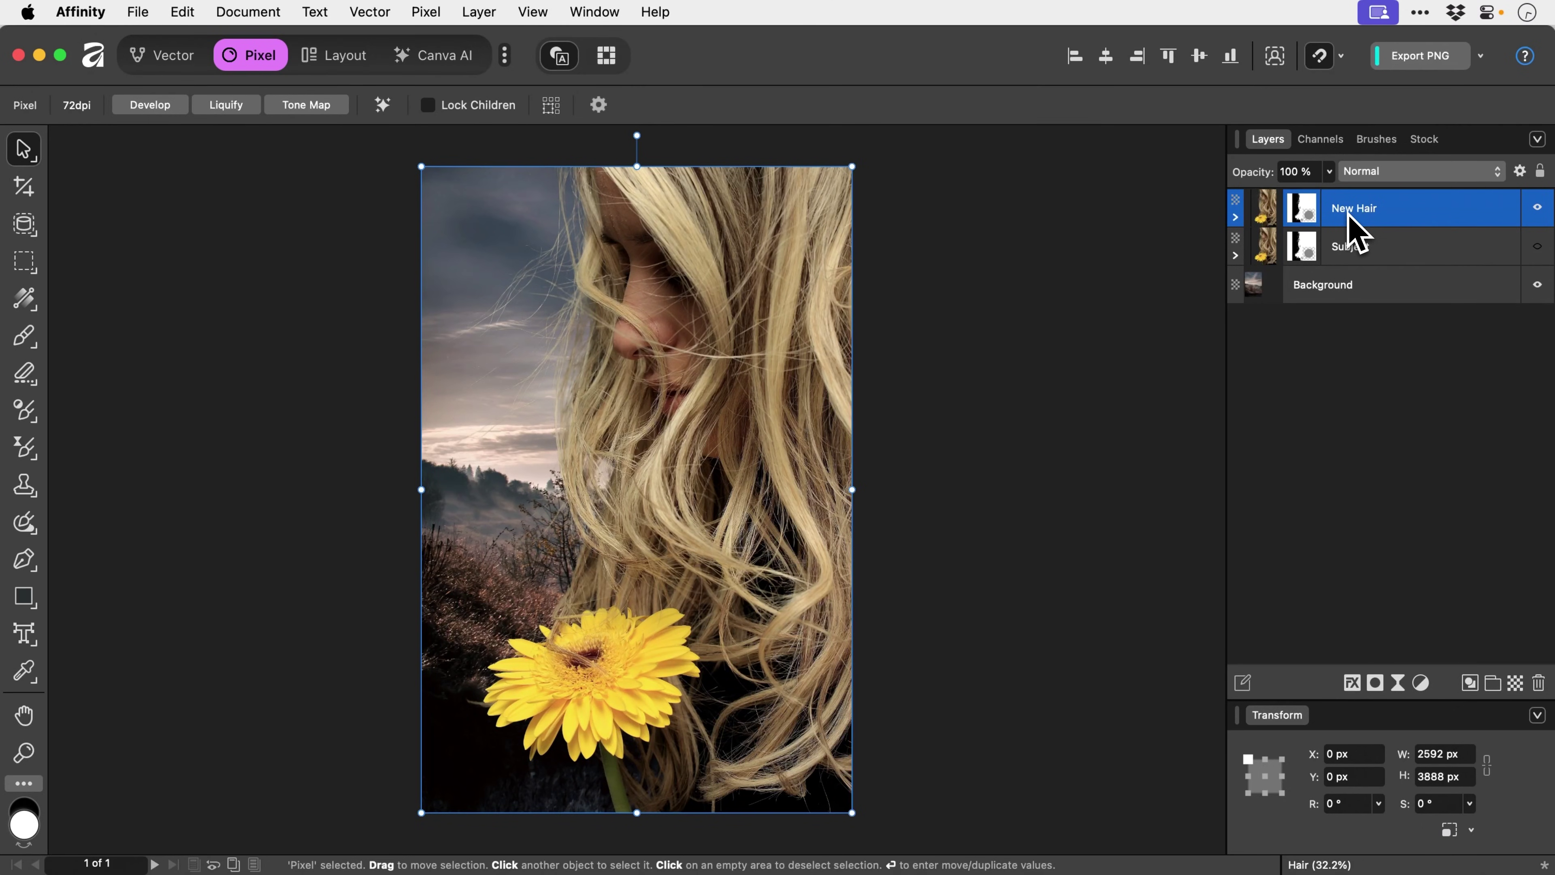